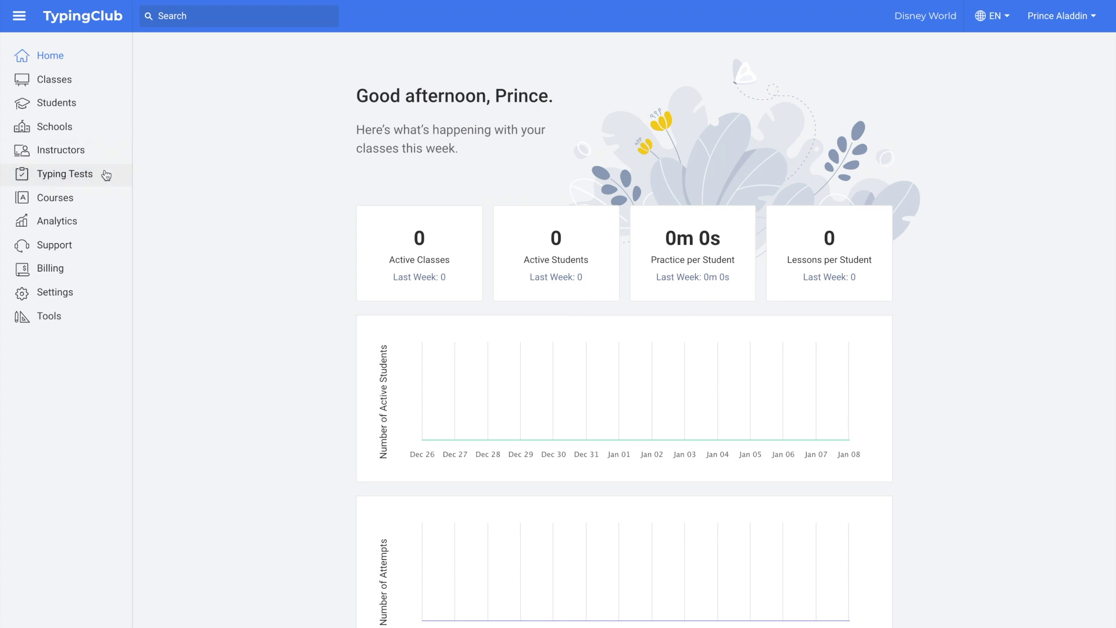
# - Add a new typing test named Pre Test 2021, described as 'Pre Test for second semester'
pyautogui.click(82, 174)
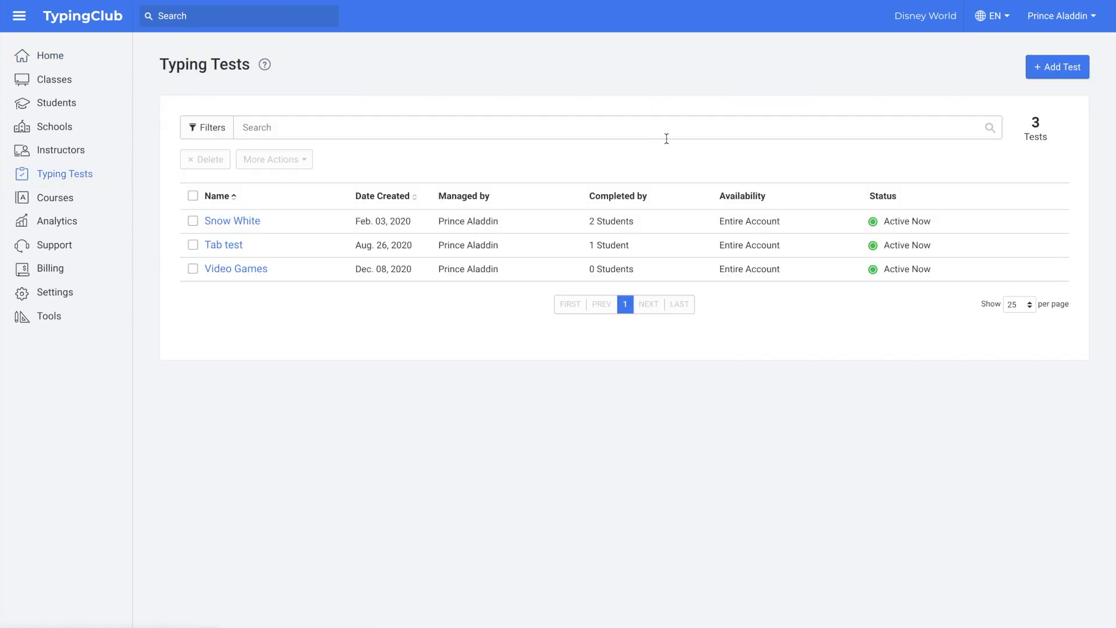
pyautogui.click(1064, 69)
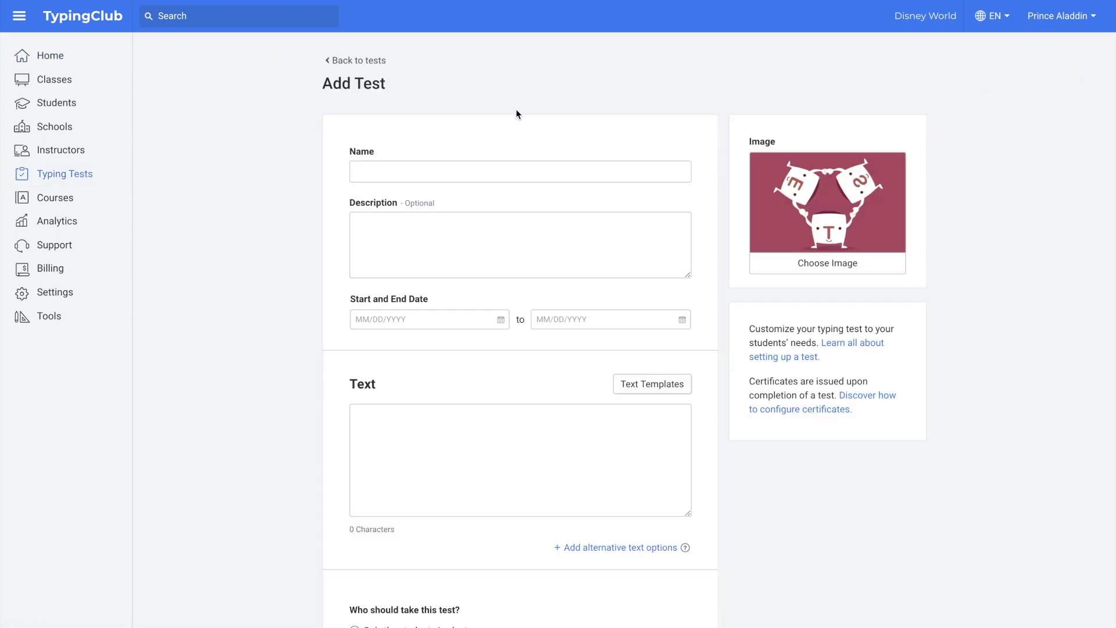
pyautogui.click(394, 169)
pyautogui.write('Pre Test 2021')
pyautogui.click(401, 201)
pyautogui.click(399, 237)
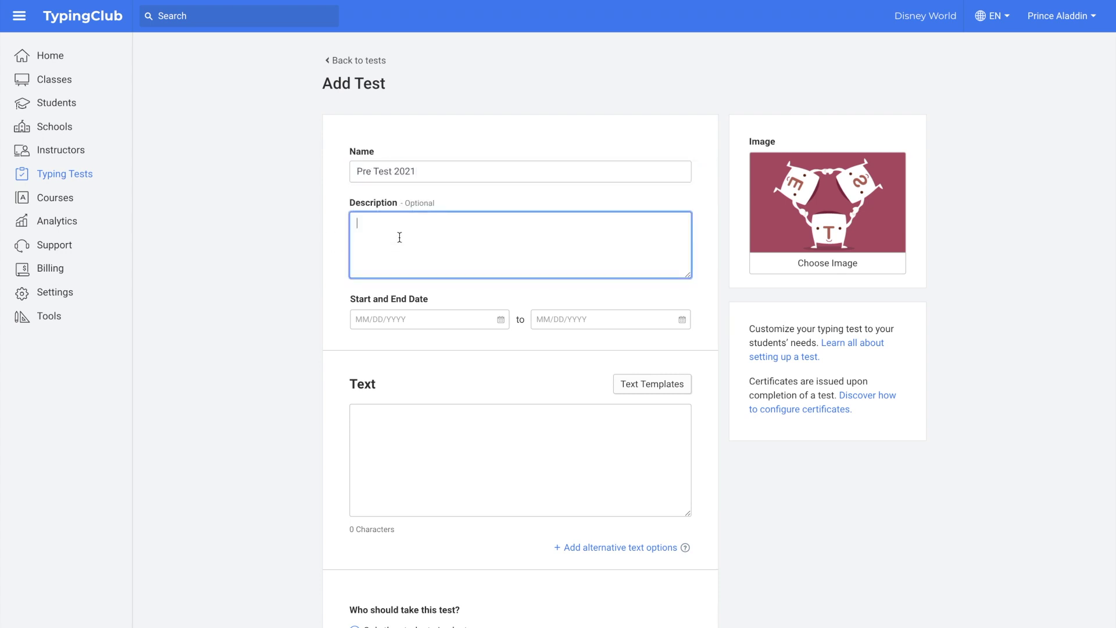
pyautogui.write('Pre Test for second semester')
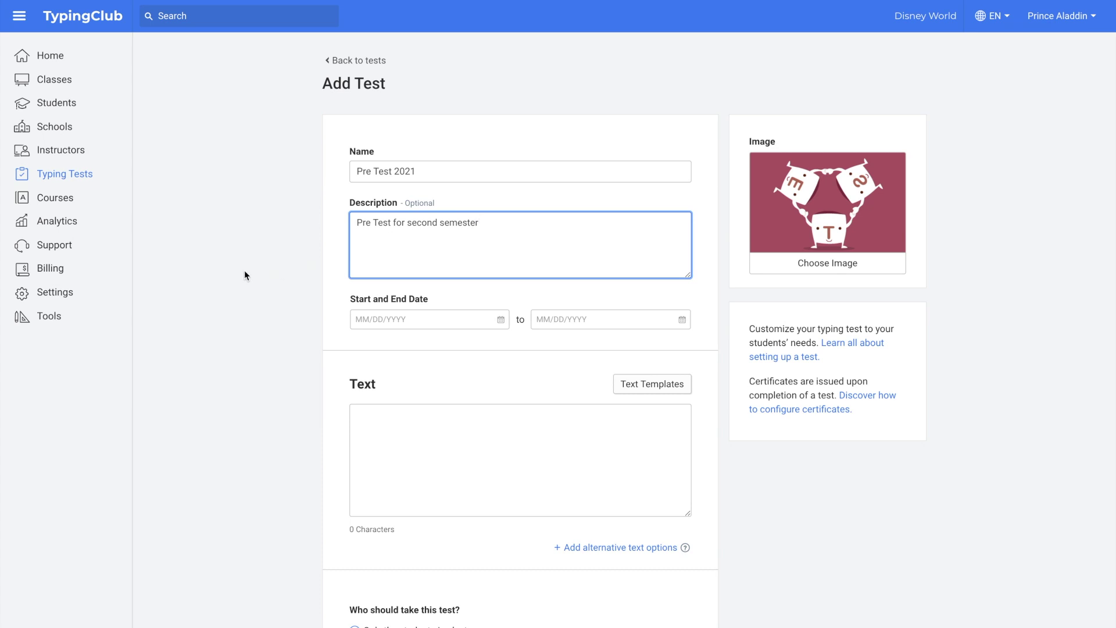
pyautogui.click(244, 275)
# - Set the test dates from 01/08/2021 to 01/15/2021 and choose the butterfly image
pyautogui.click(500, 320)
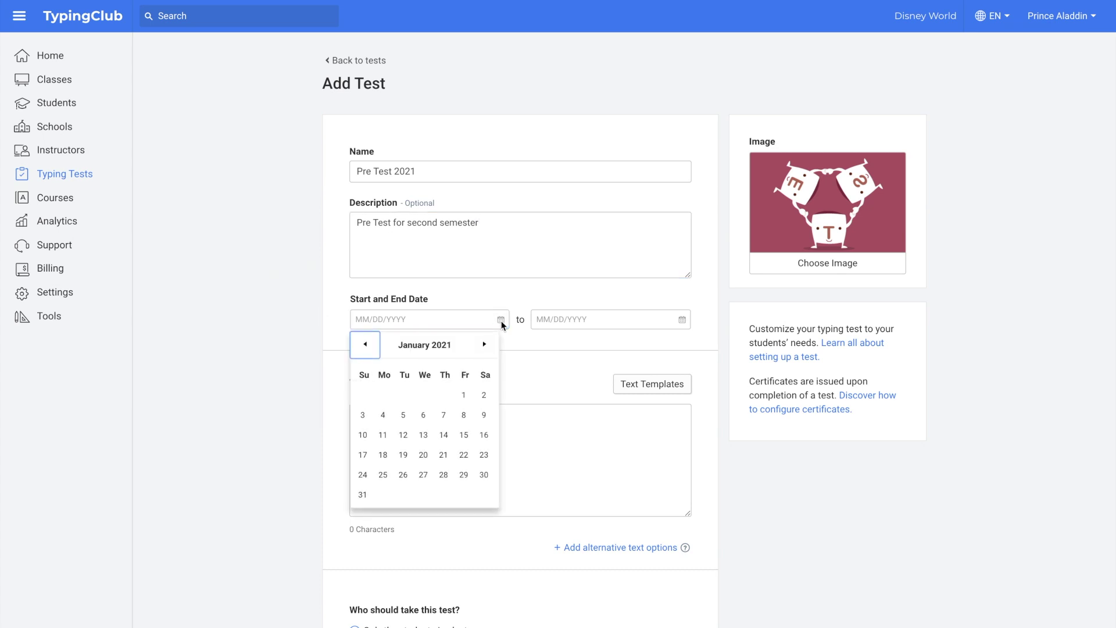
pyautogui.click(464, 414)
pyautogui.click(644, 434)
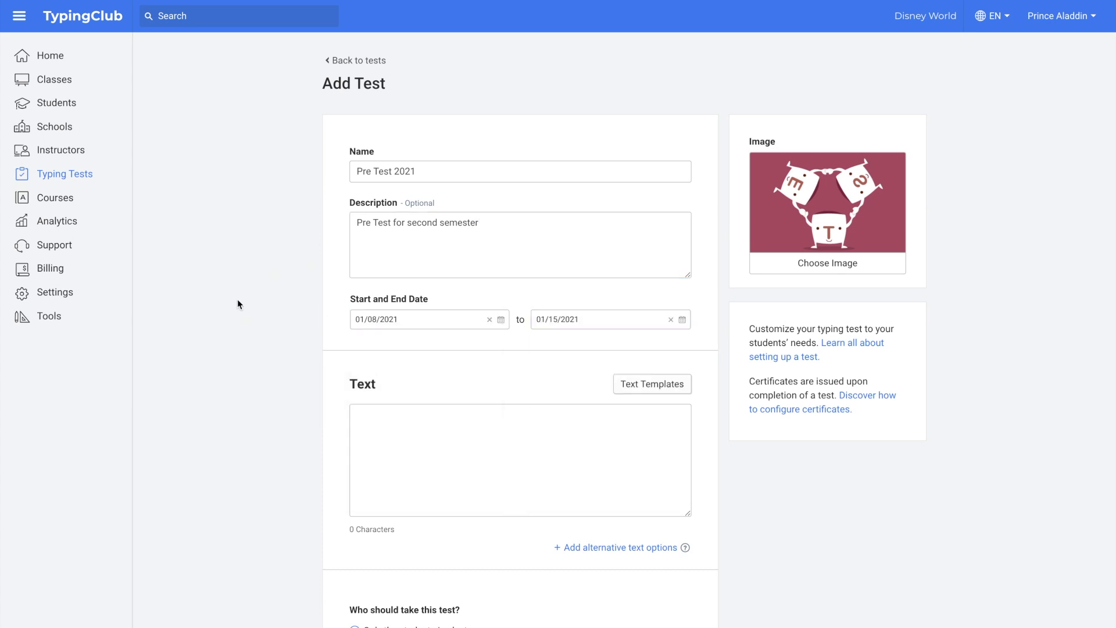
pyautogui.click(832, 211)
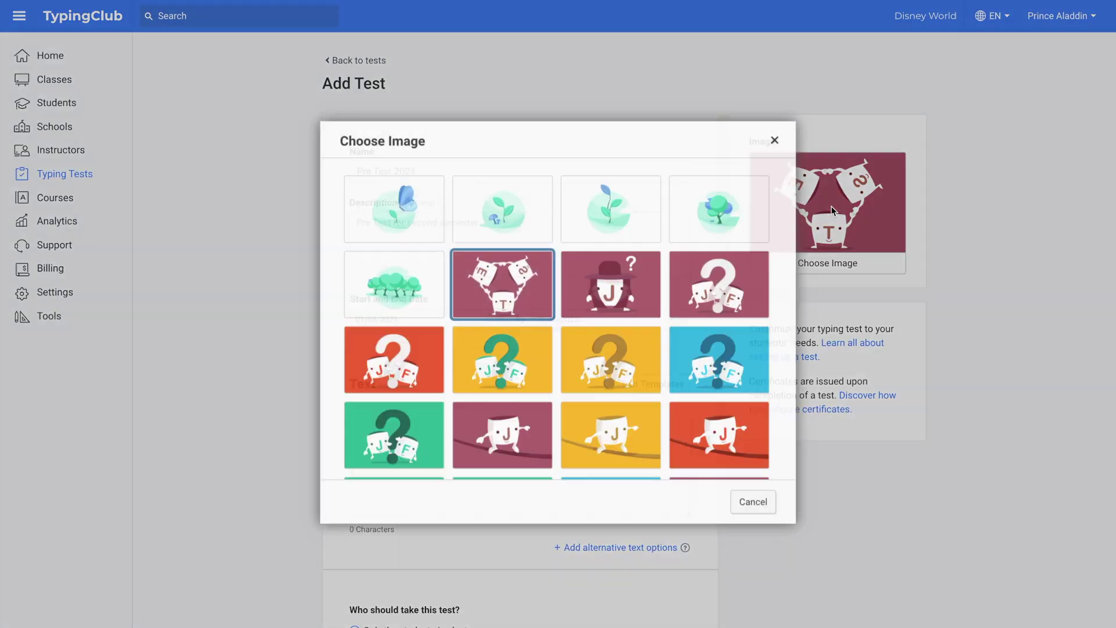
pyautogui.click(422, 211)
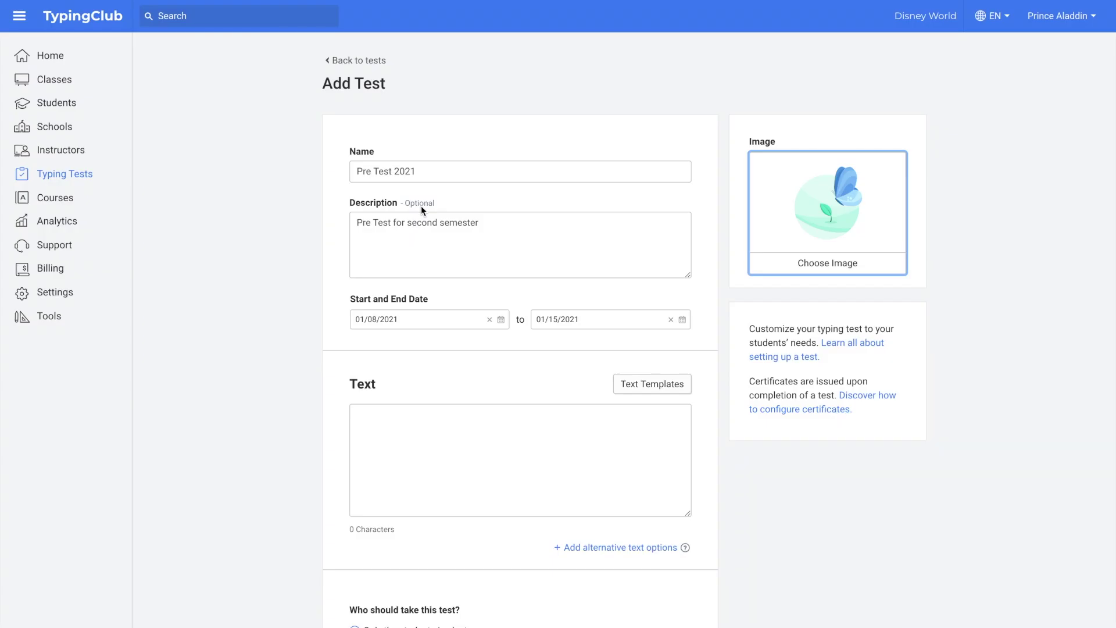
# - Type a passage listing the eight planets from Mercury to Neptune, then bring up the text templates
pyautogui.scroll(-3, 294, 345)
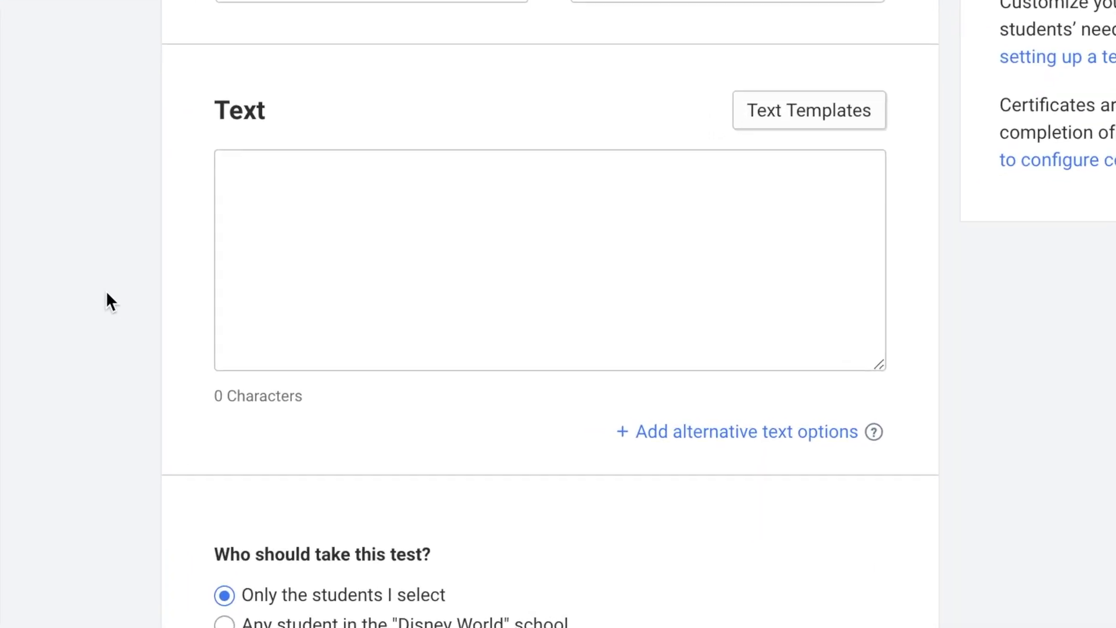
pyautogui.write('here')
pyautogui.write('are')
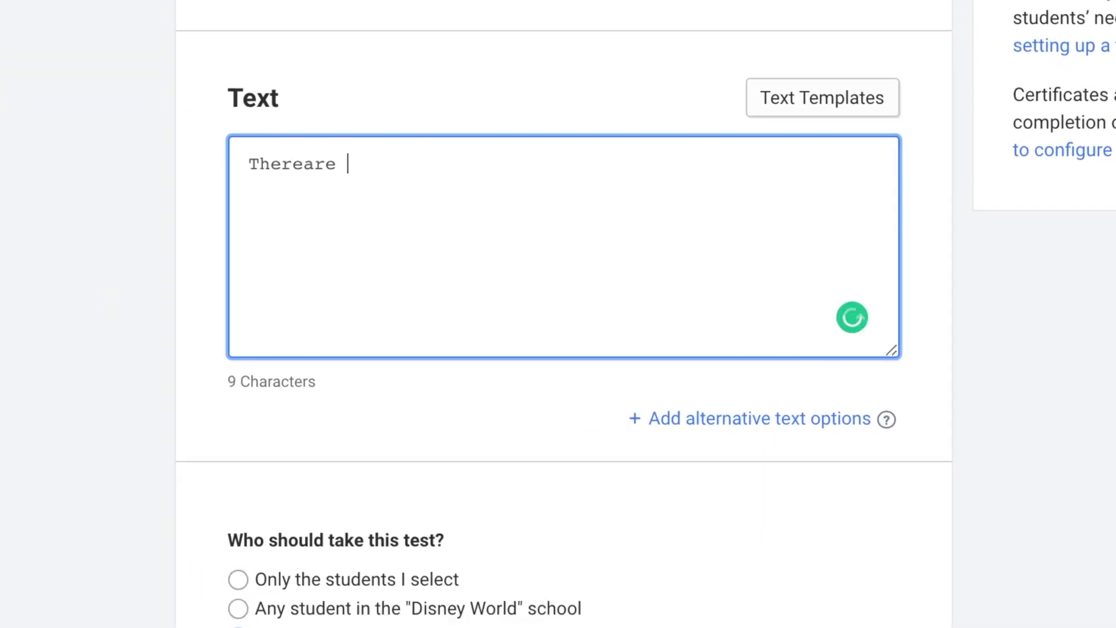
pyautogui.press('BackSpace')
pyautogui.press('BackSpace')
pyautogui.press('BackSpace')
pyautogui.press('BackSpace')
pyautogui.write('are ')
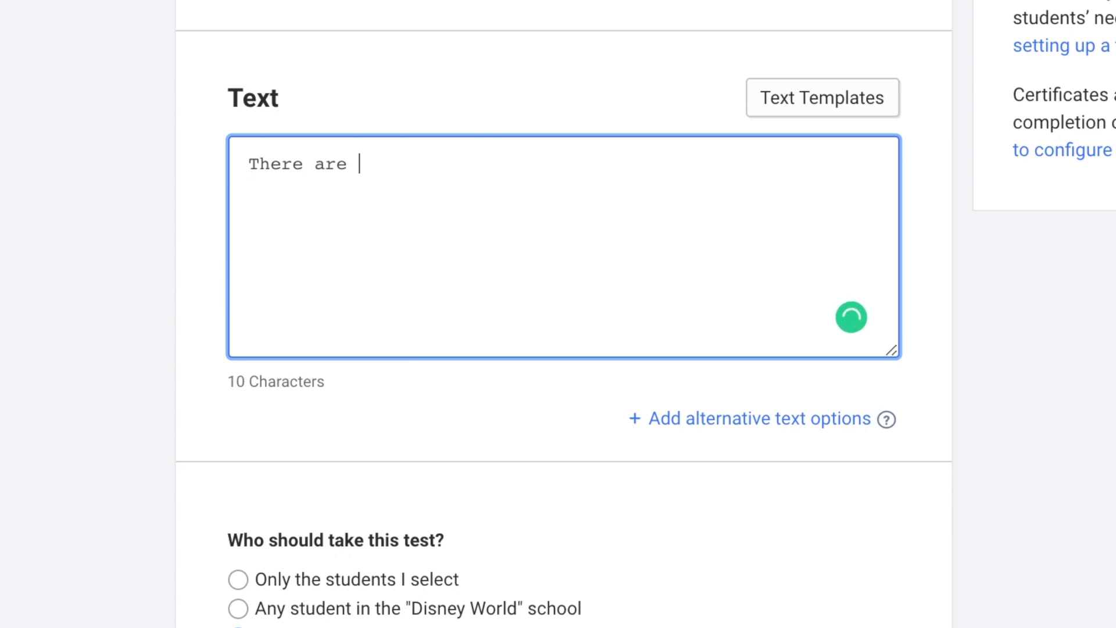
pyautogui.write('eight planets in the Solar  S')
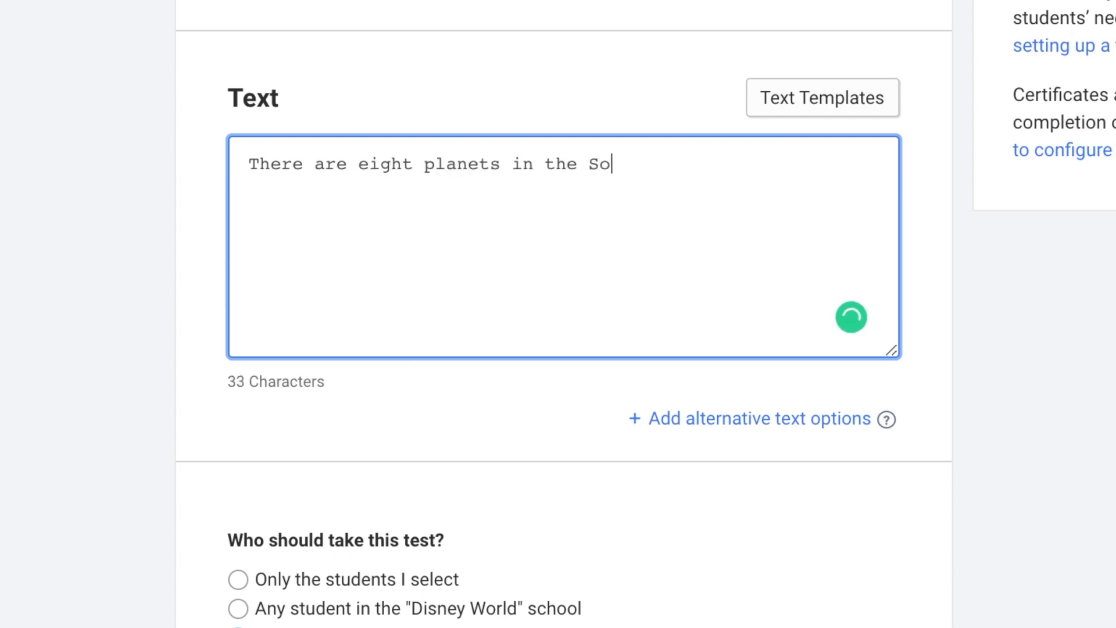
pyautogui.press('BackSpace')
pyautogui.press('BackSpace')
pyautogui.write('System. F')
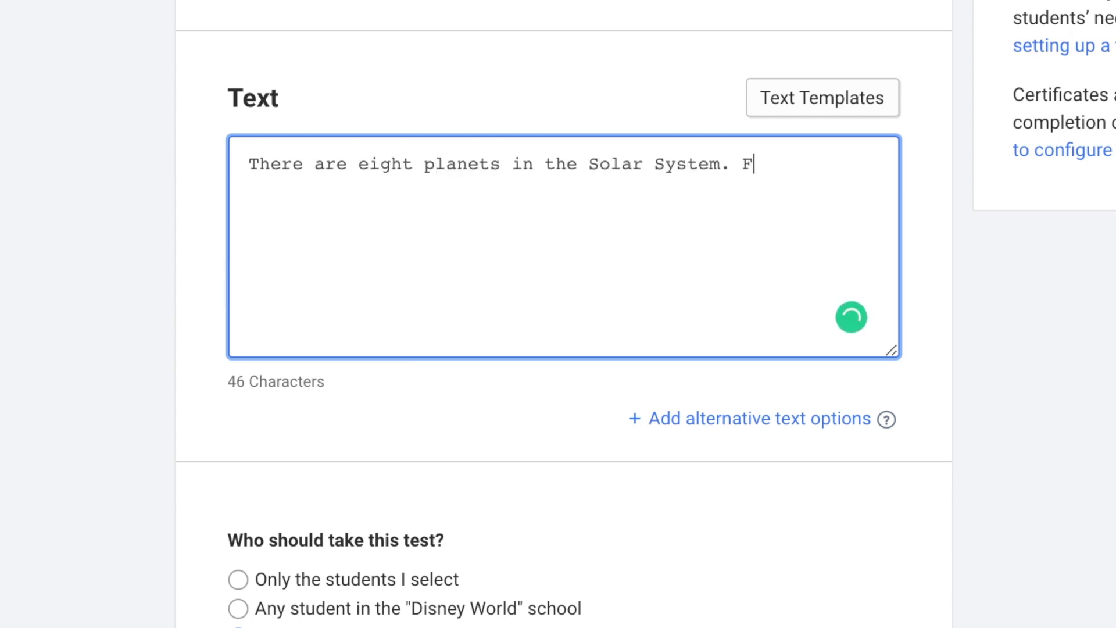
pyautogui.write('rom closest to furthest from t he')
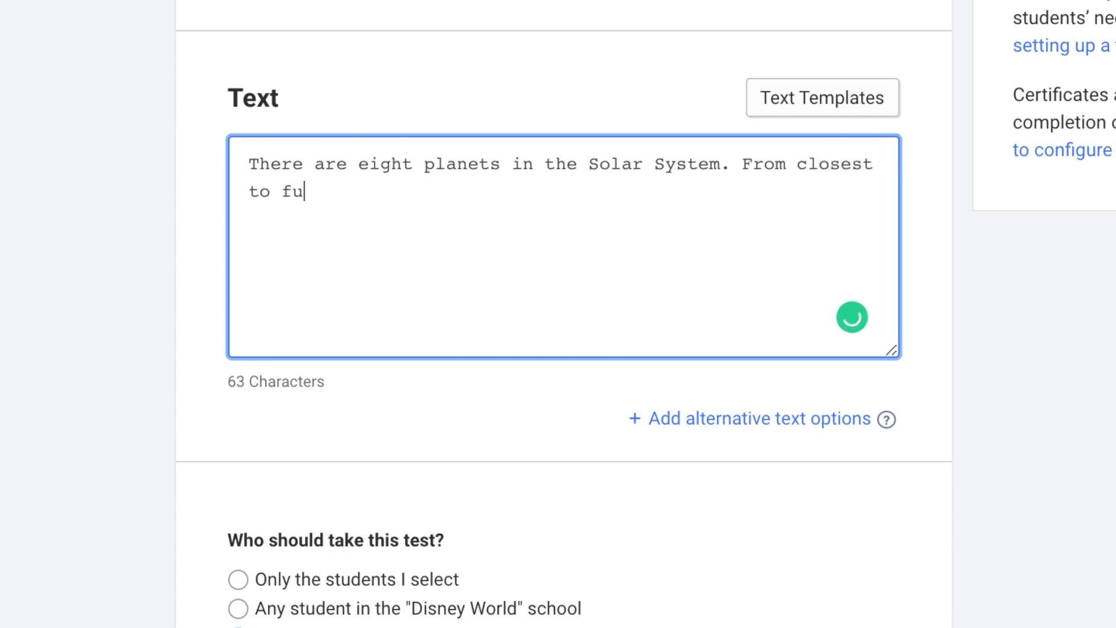
pyautogui.press('BackSpace')
pyautogui.press('BackSpace')
pyautogui.press('BackSpace')
pyautogui.write('h')
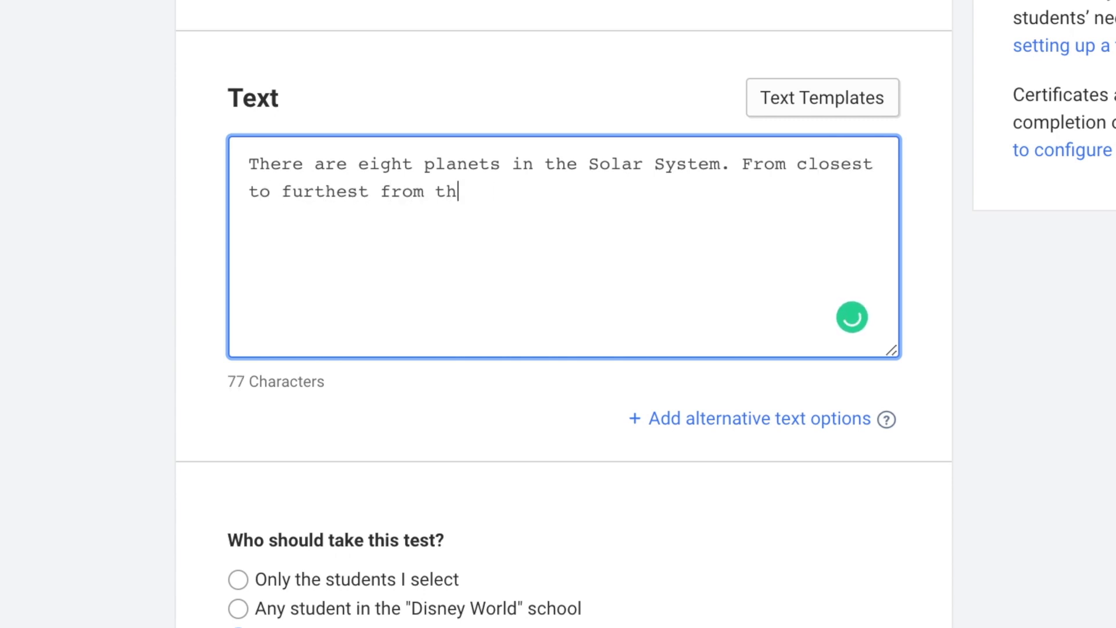
pyautogui.write('e Sun, they are: Mer')
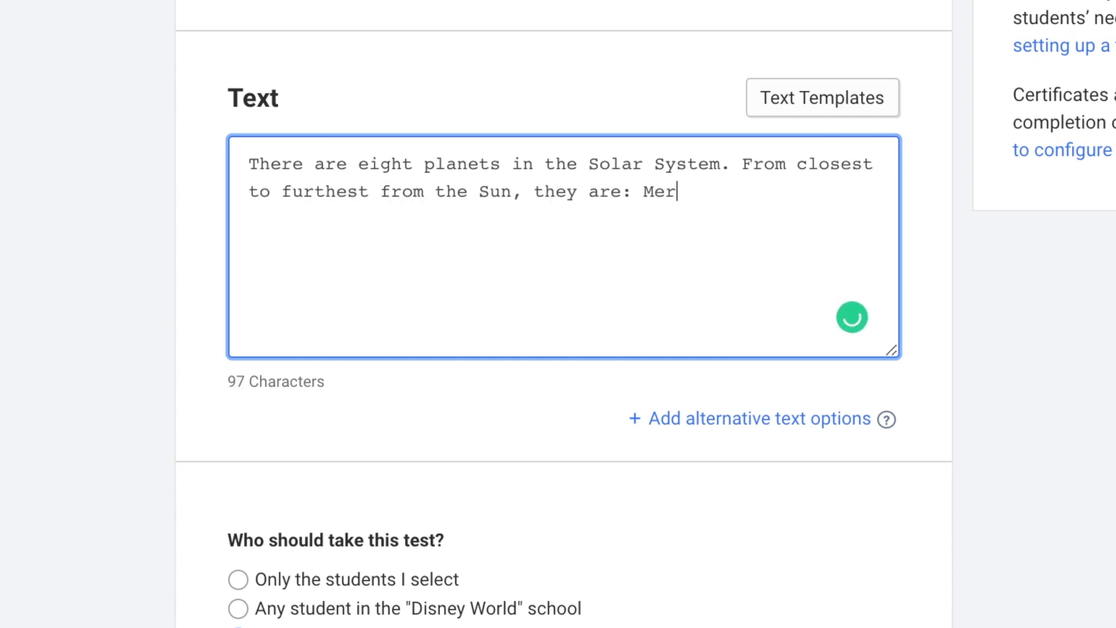
pyautogui.write('cury, Venus, ')
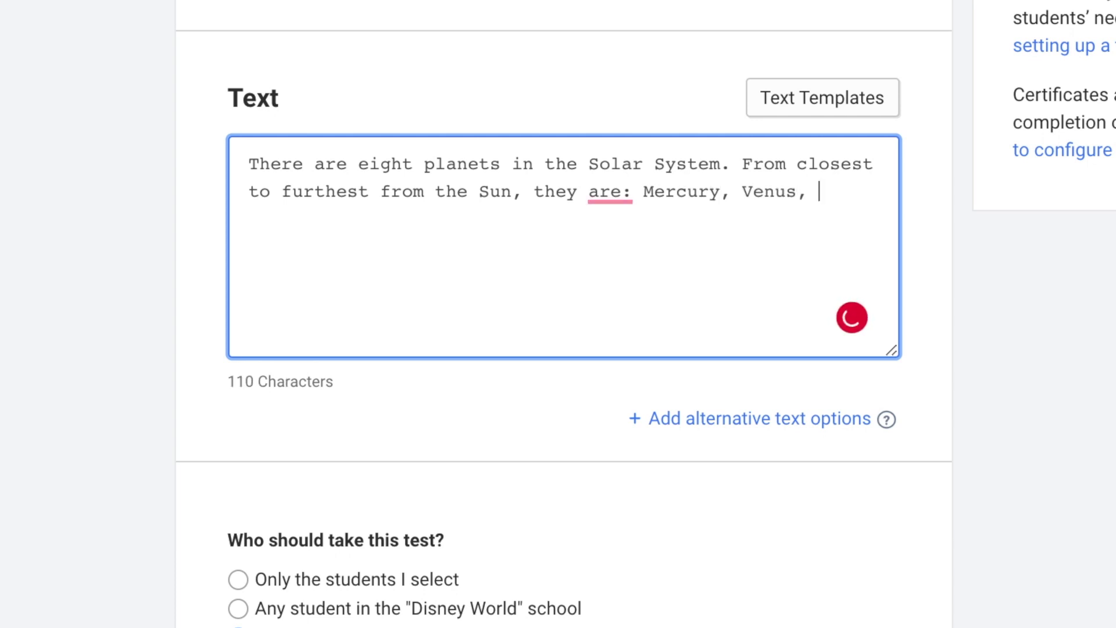
pyautogui.write('Ear')
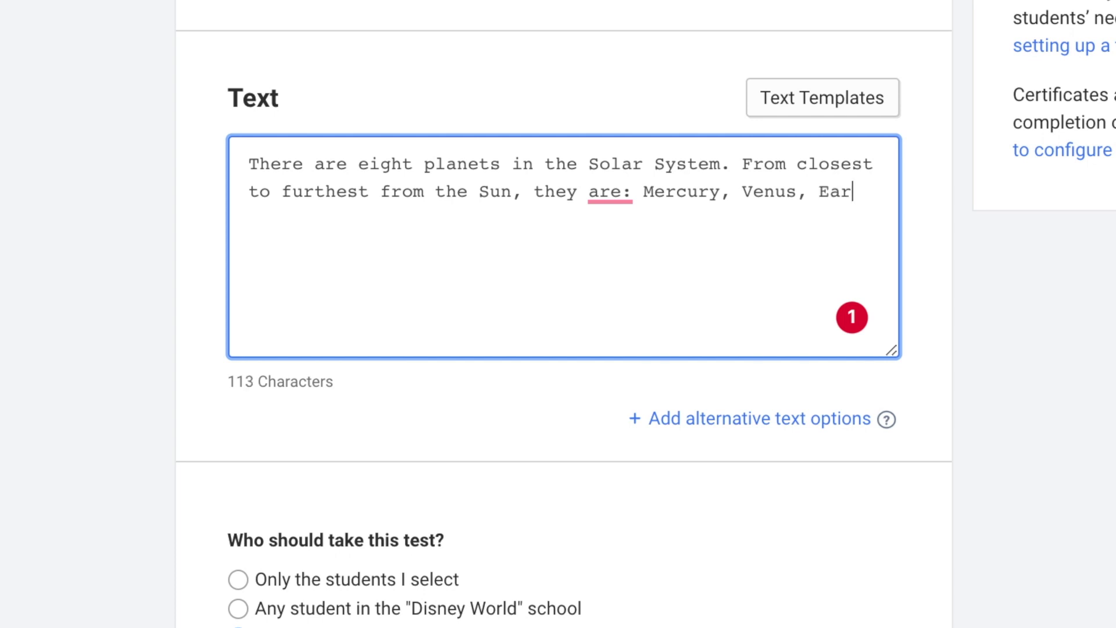
pyautogui.write('th, Mar')
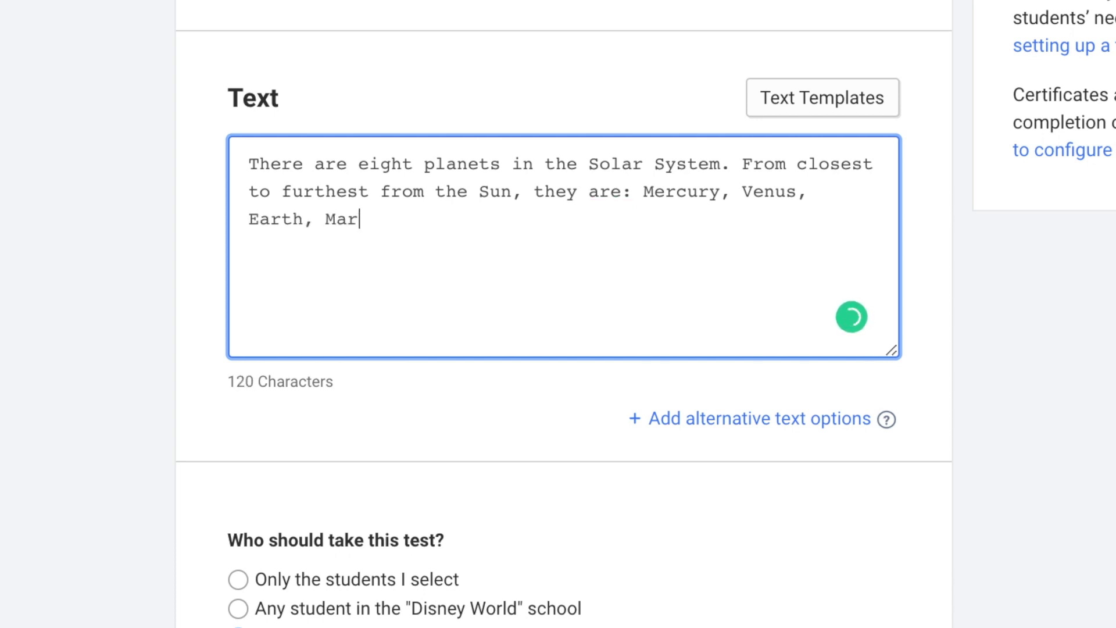
pyautogui.write('s, Jupiter, Saturn, Unar')
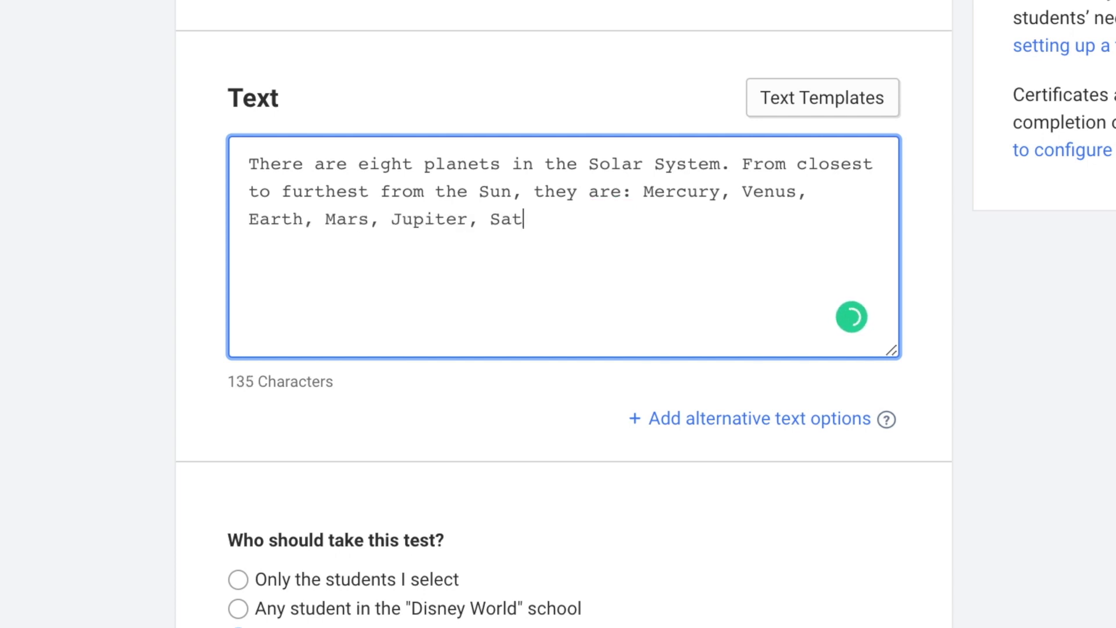
pyautogui.write('ius, Neptu')
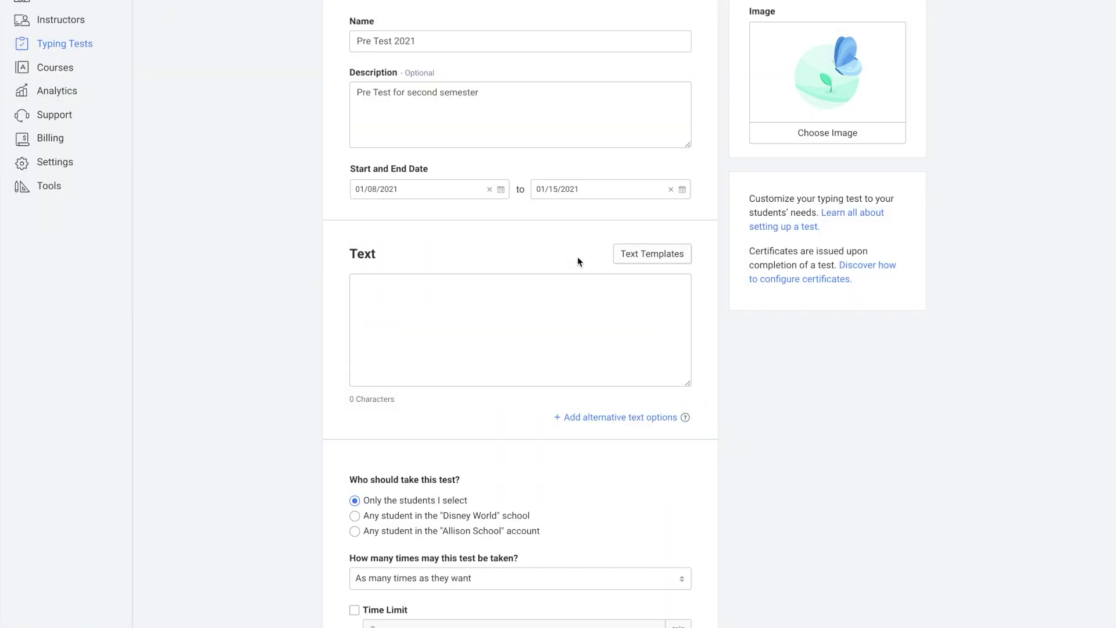
pyautogui.click(650, 259)
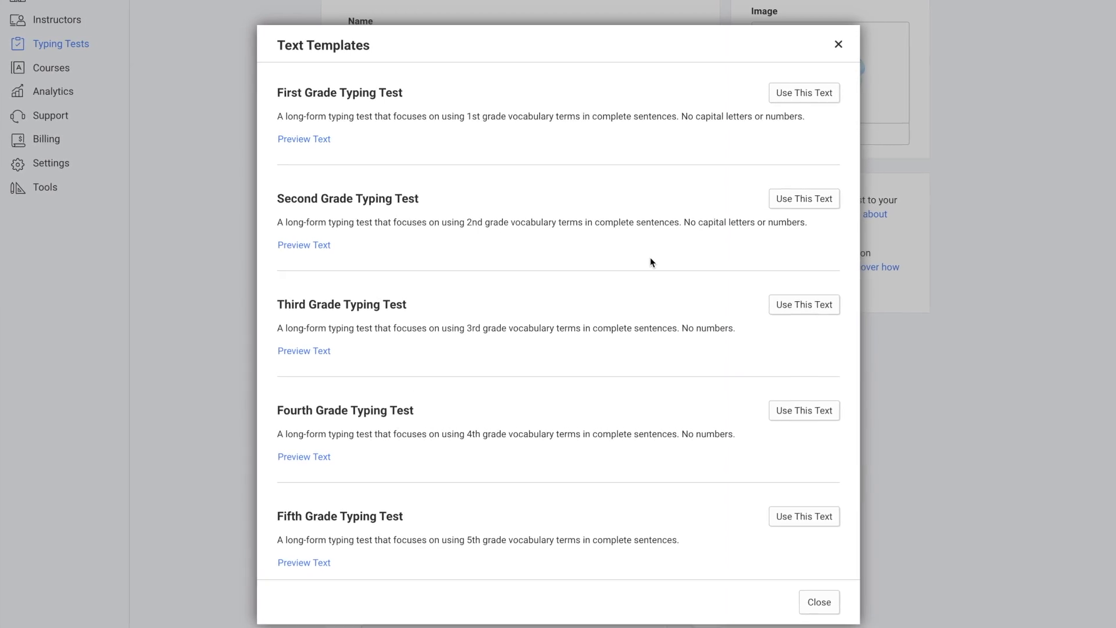
# - Use the 'SAT vocabulary, Part 4' template, a potato-chips passage, as the test text
pyautogui.scroll(-2, 649, 257)
pyautogui.scroll(-6, 651, 261)
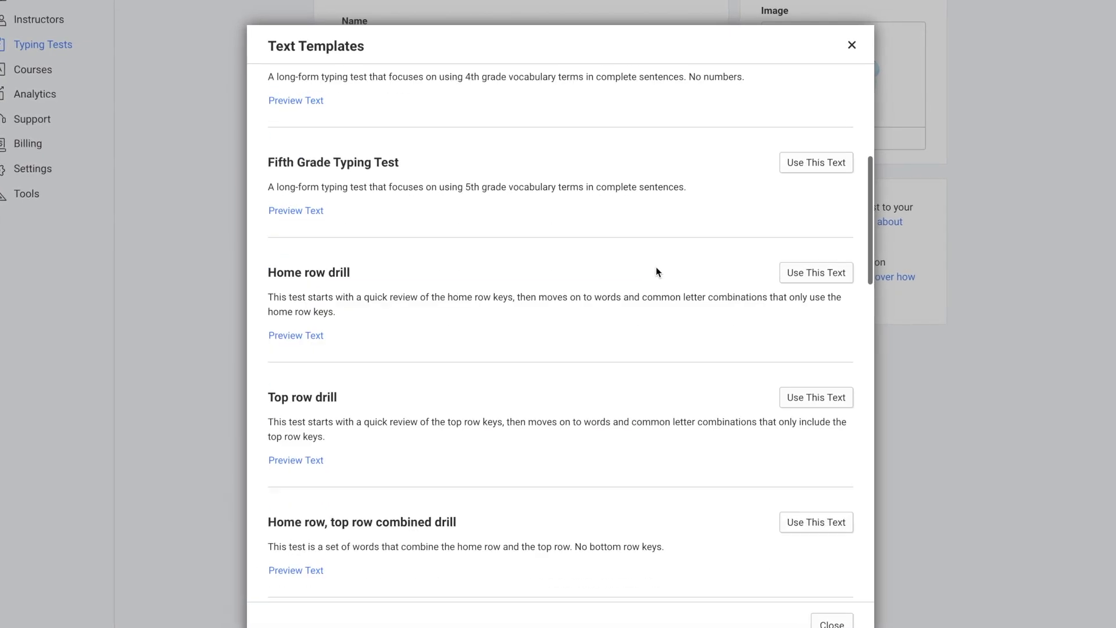
pyautogui.scroll(-5, 660, 275)
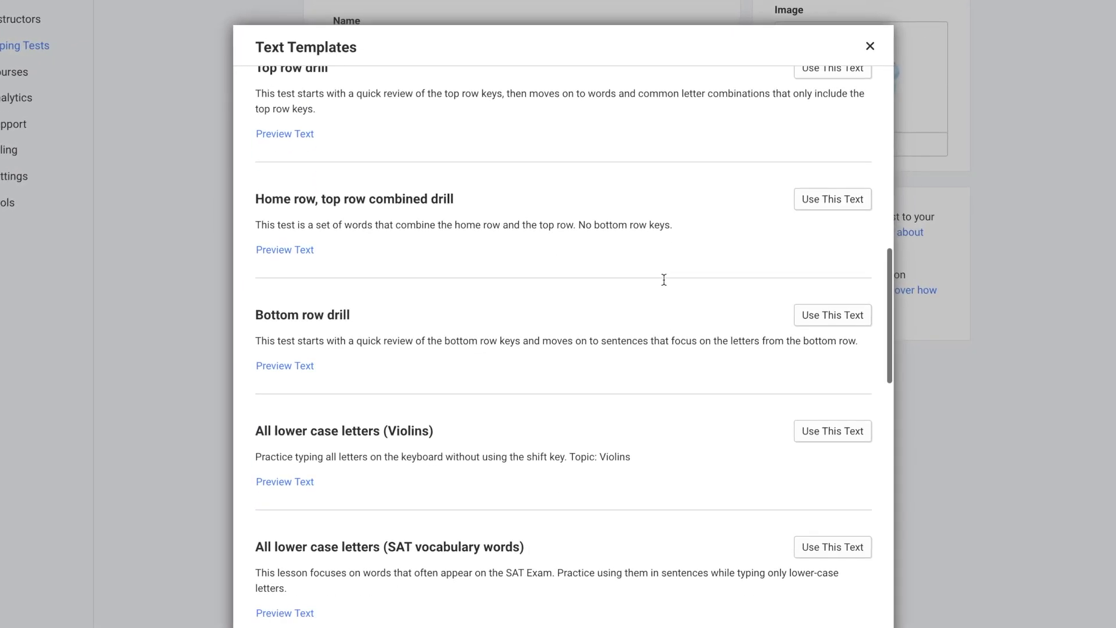
pyautogui.scroll(-6, 667, 288)
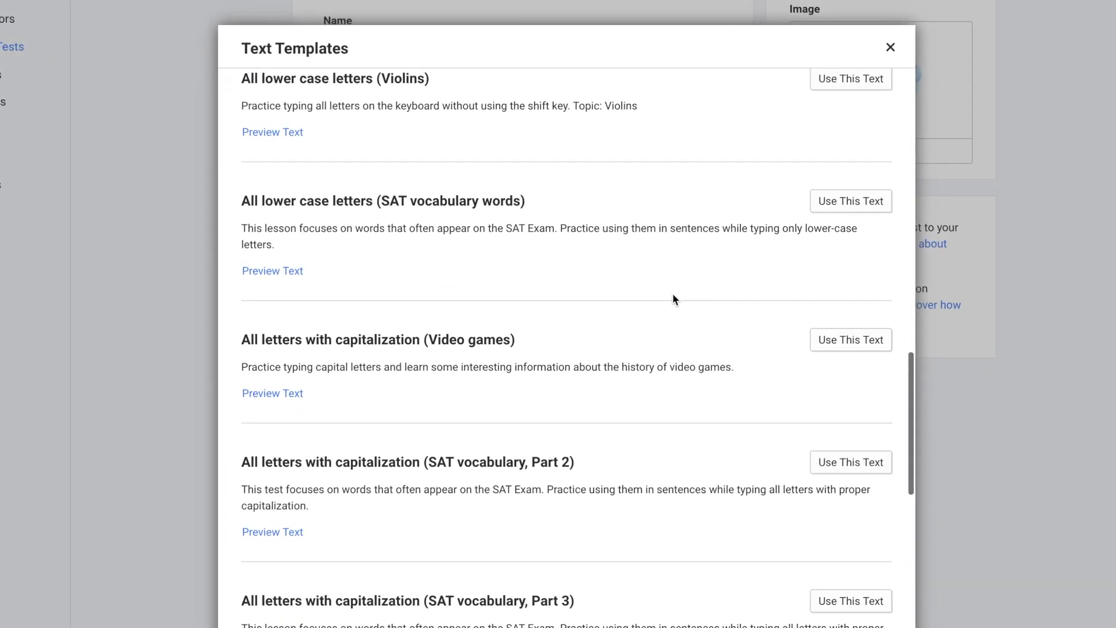
pyautogui.scroll(-6, 676, 300)
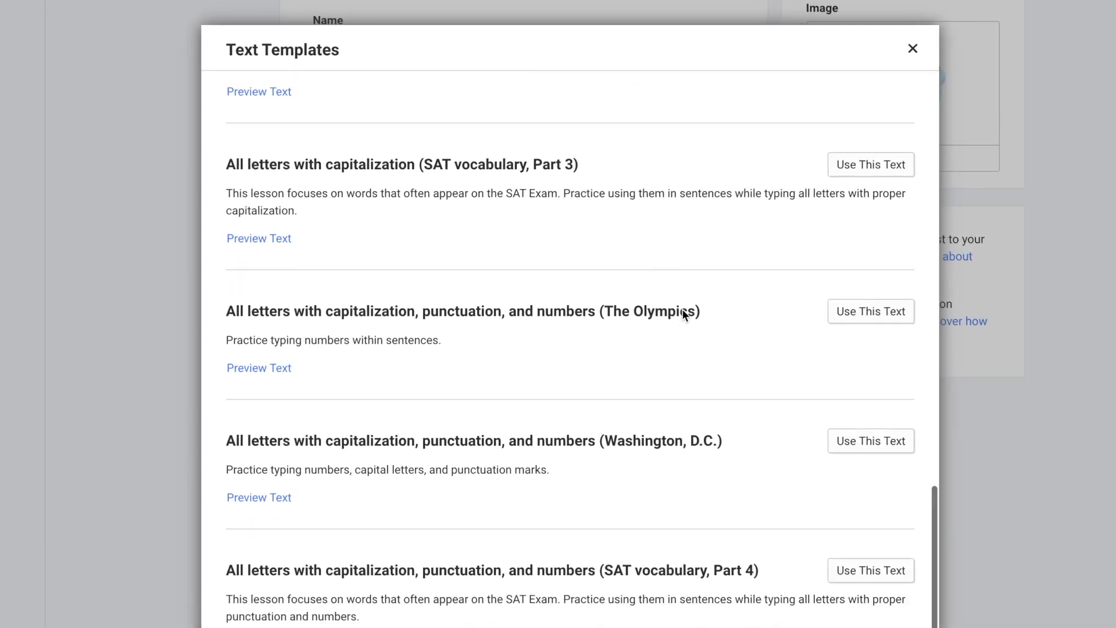
pyautogui.scroll(-3, 686, 317)
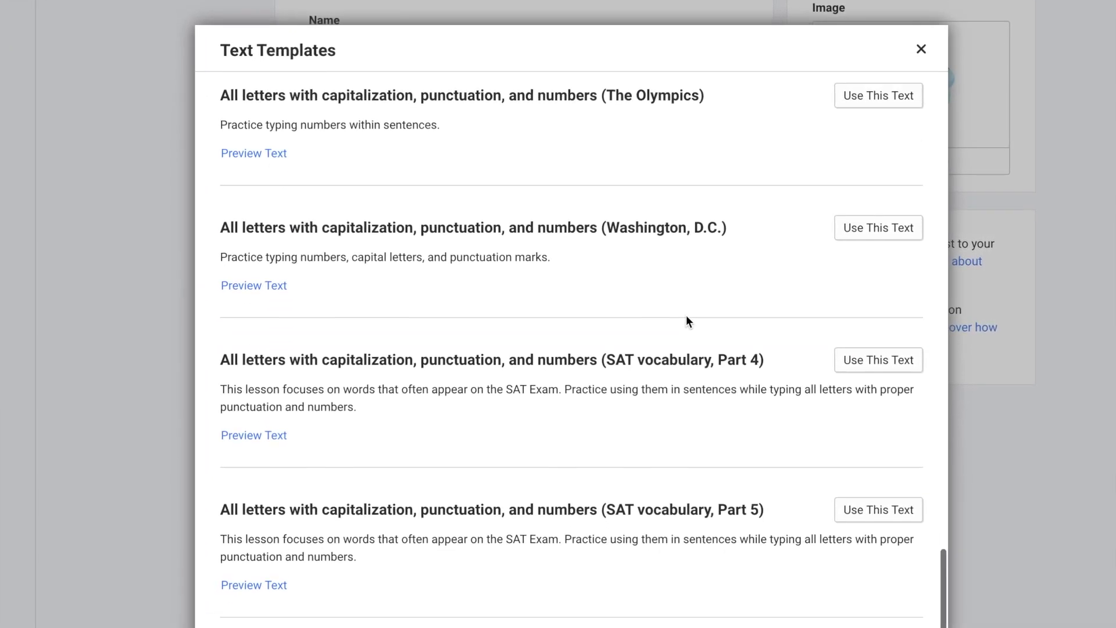
pyautogui.click(889, 366)
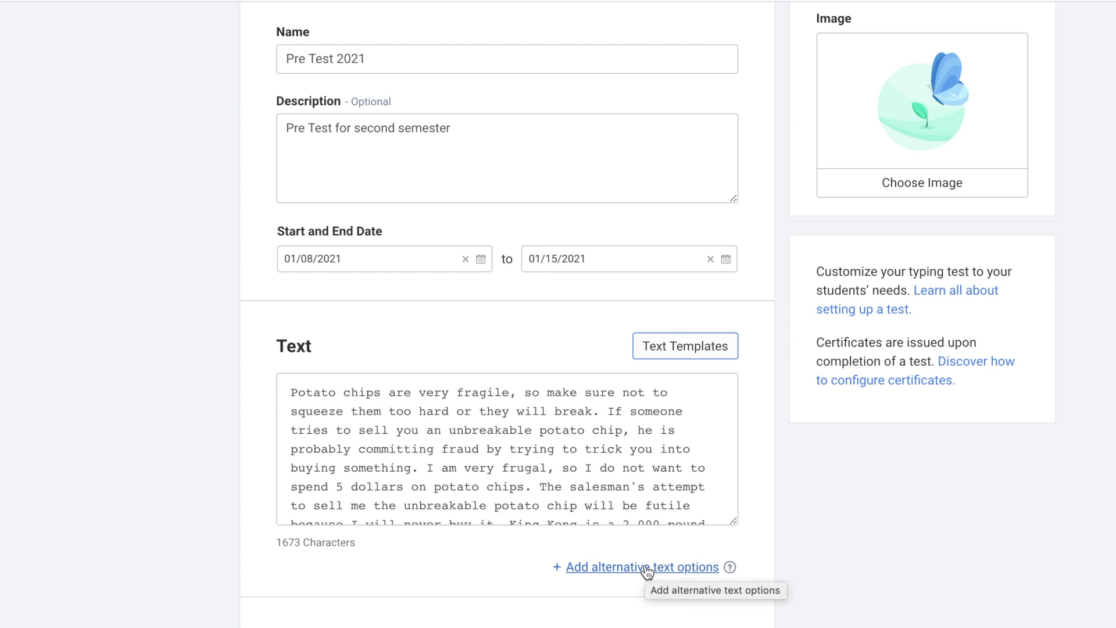
pyautogui.click(210, 585)
# - Review the allowed-attempts options, keeping unlimited attempts
pyautogui.scroll(-3, 211, 585)
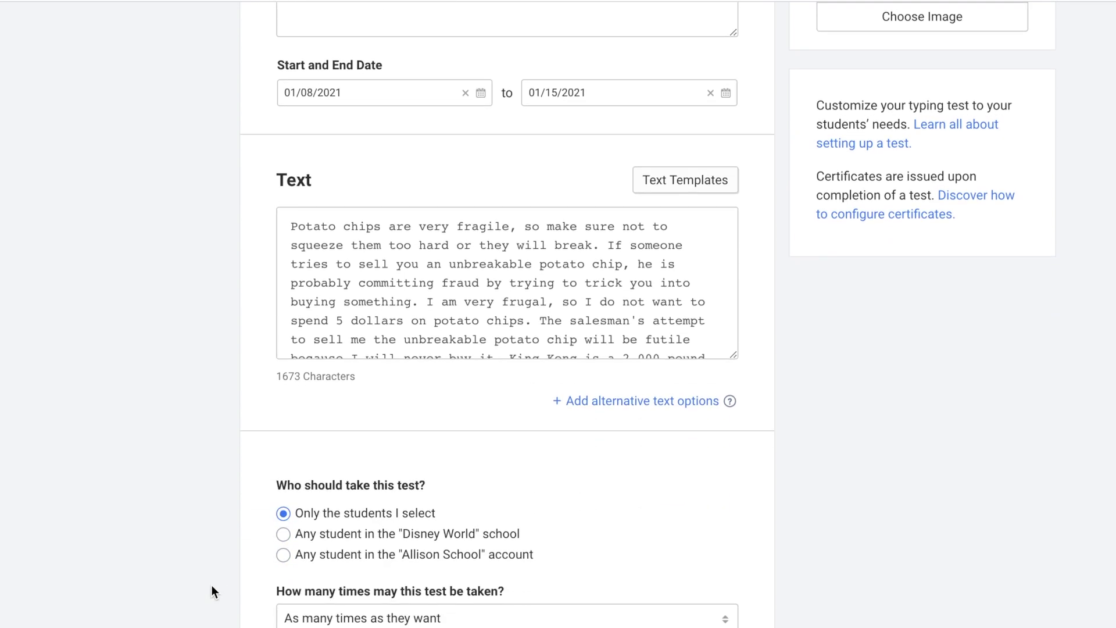
pyautogui.scroll(-3, 211, 585)
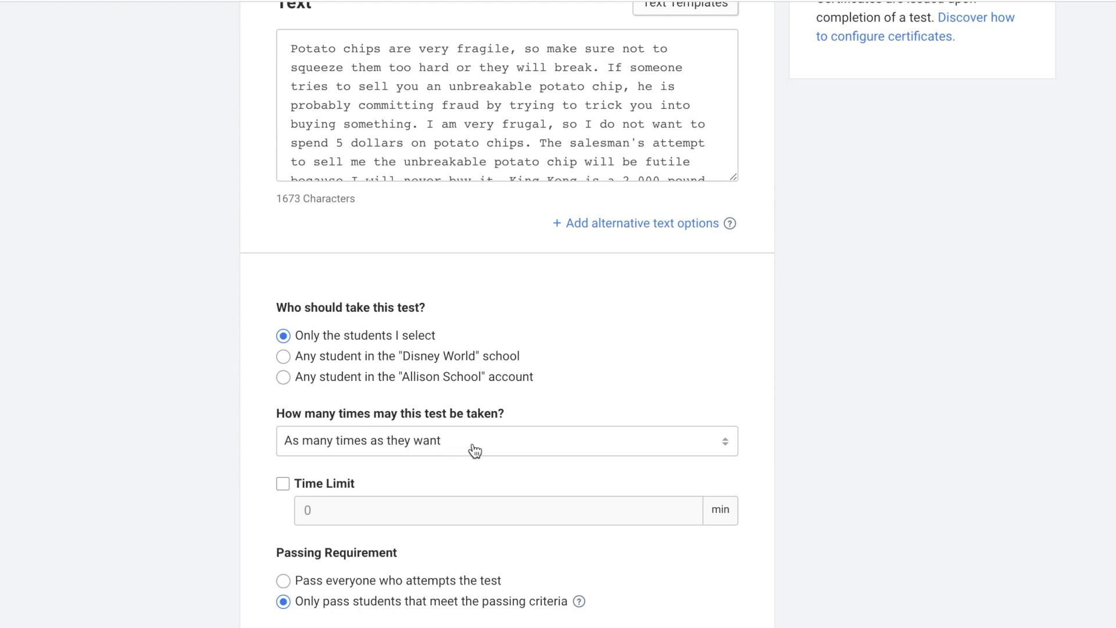
pyautogui.click(505, 451)
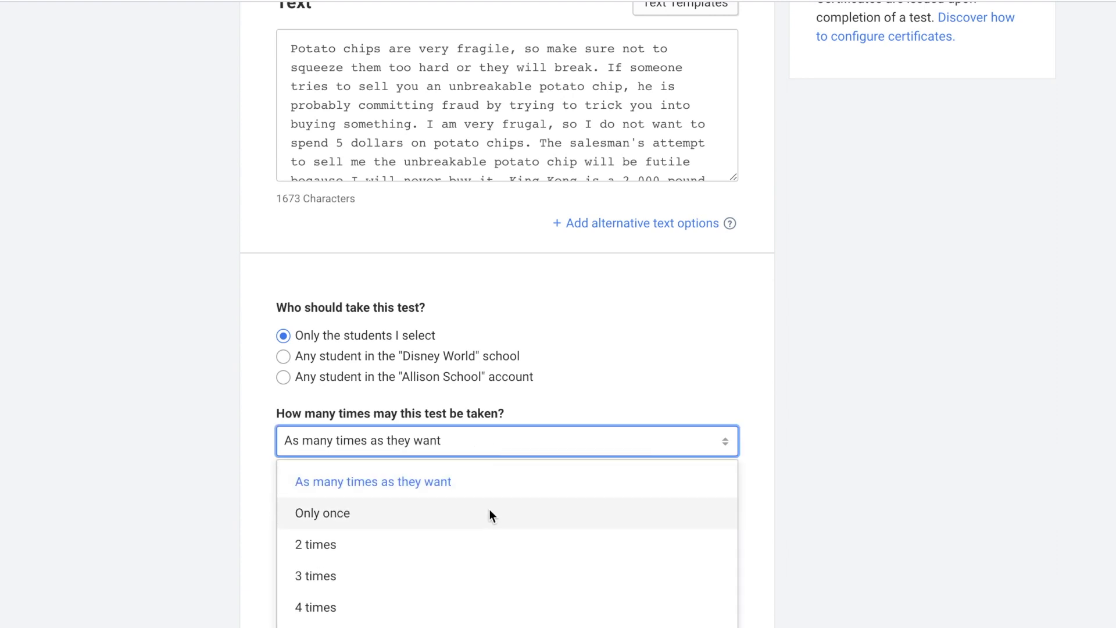
# - Enable a time limit and set it to 3 minutes
pyautogui.scroll(-1, 493, 555)
pyautogui.scroll(-3, 493, 558)
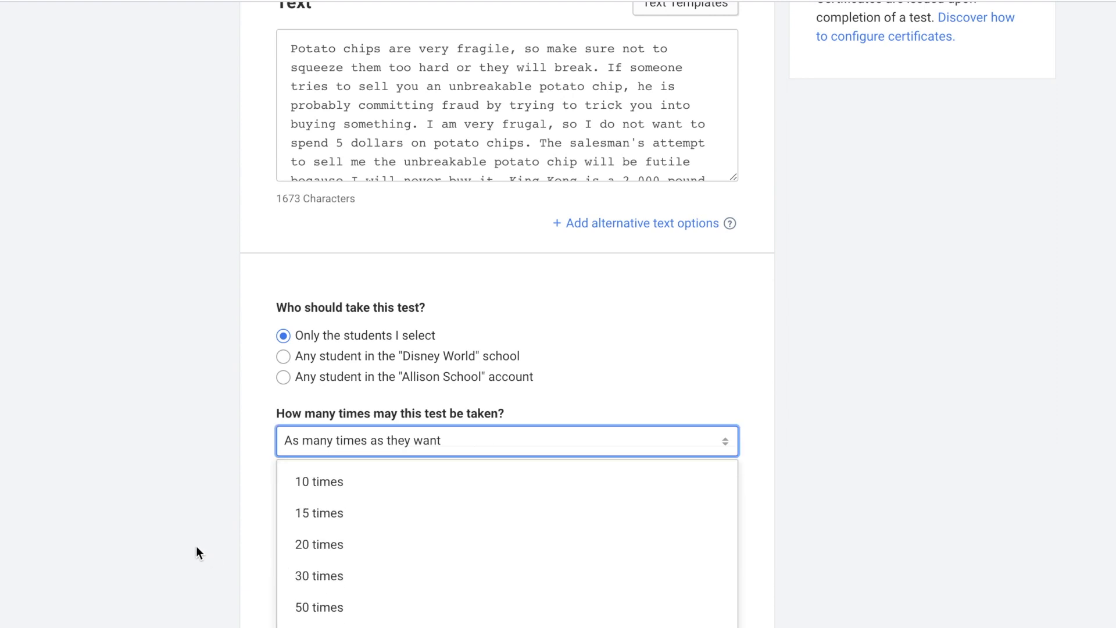
pyautogui.scroll(-1, 196, 551)
pyautogui.scroll(-2, 196, 547)
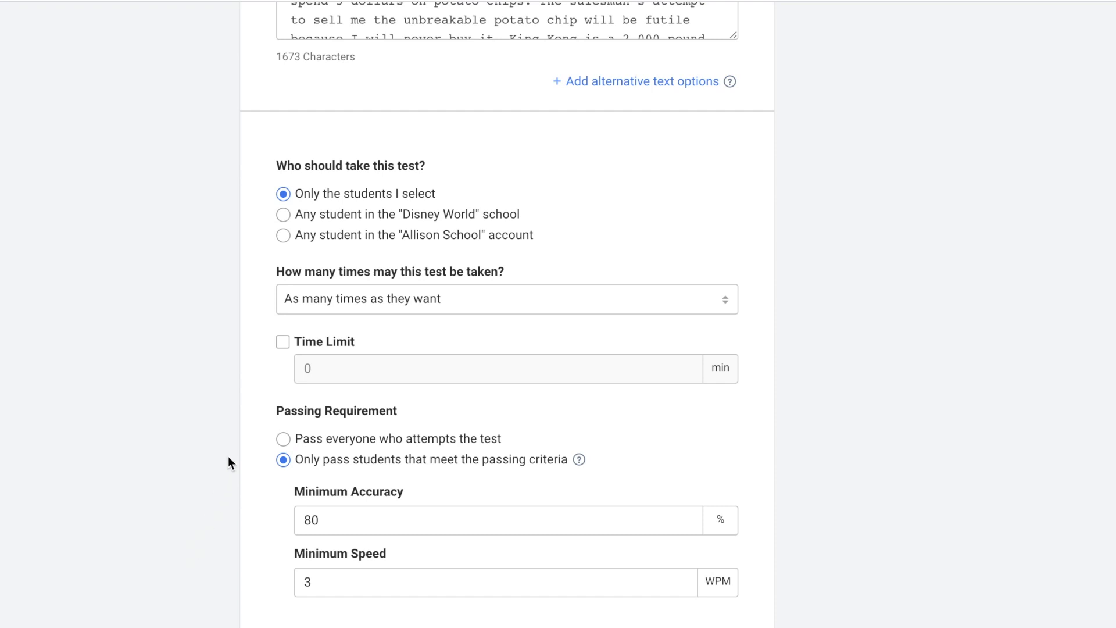
pyautogui.click(283, 342)
pyautogui.click(331, 364)
pyautogui.press('BackSpace')
pyautogui.press('BackSpace')
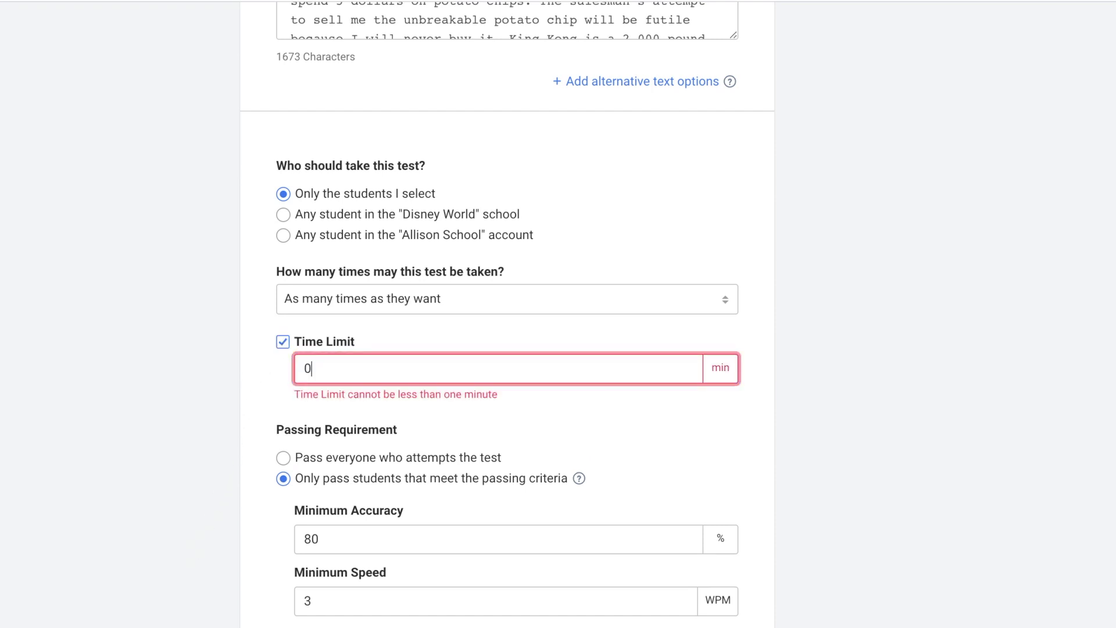
pyautogui.write('3')
pyautogui.click(245, 372)
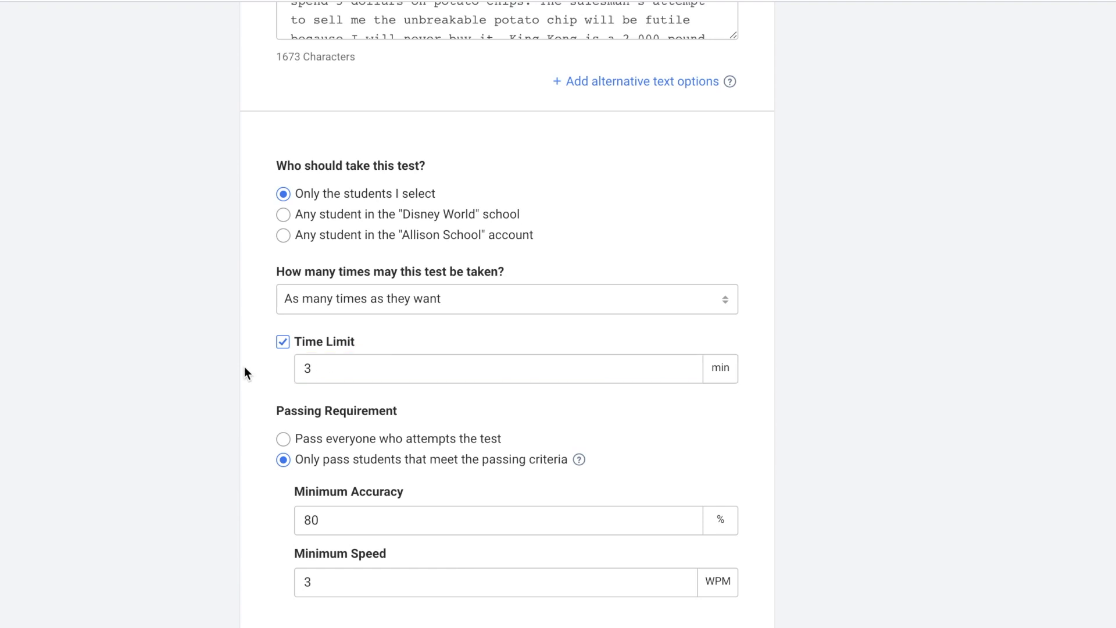
pyautogui.scroll(-1, 245, 368)
# - Change Minimum Accuracy from 80 to 90 and clear the Minimum Speed field
pyautogui.scroll(-3, 245, 372)
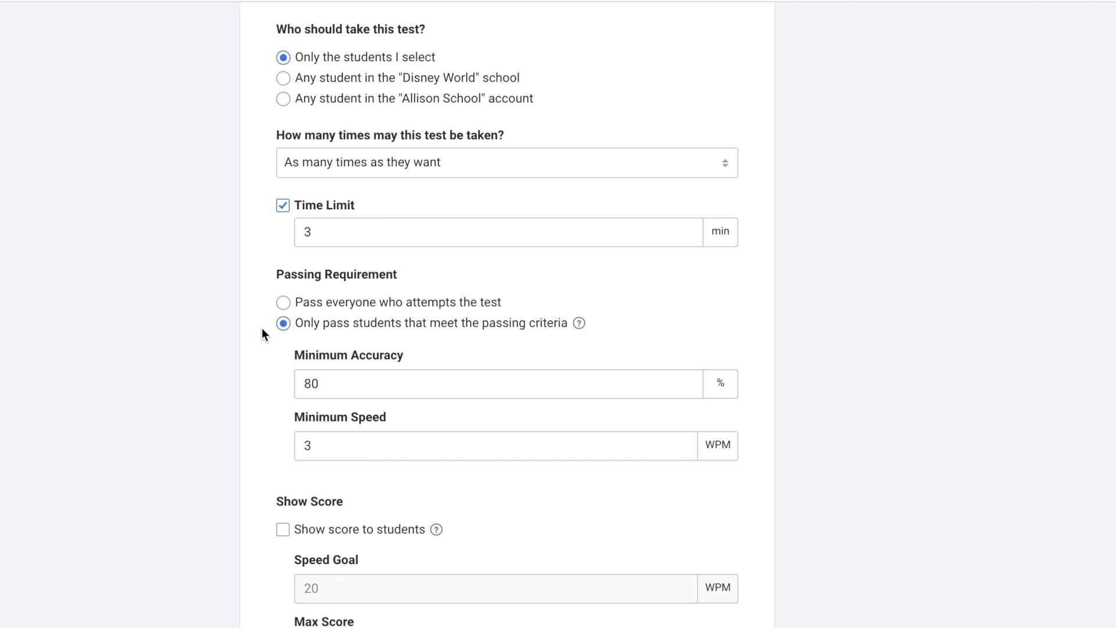
pyautogui.click(359, 383)
pyautogui.press('BackSpace')
pyautogui.press('BackSpace')
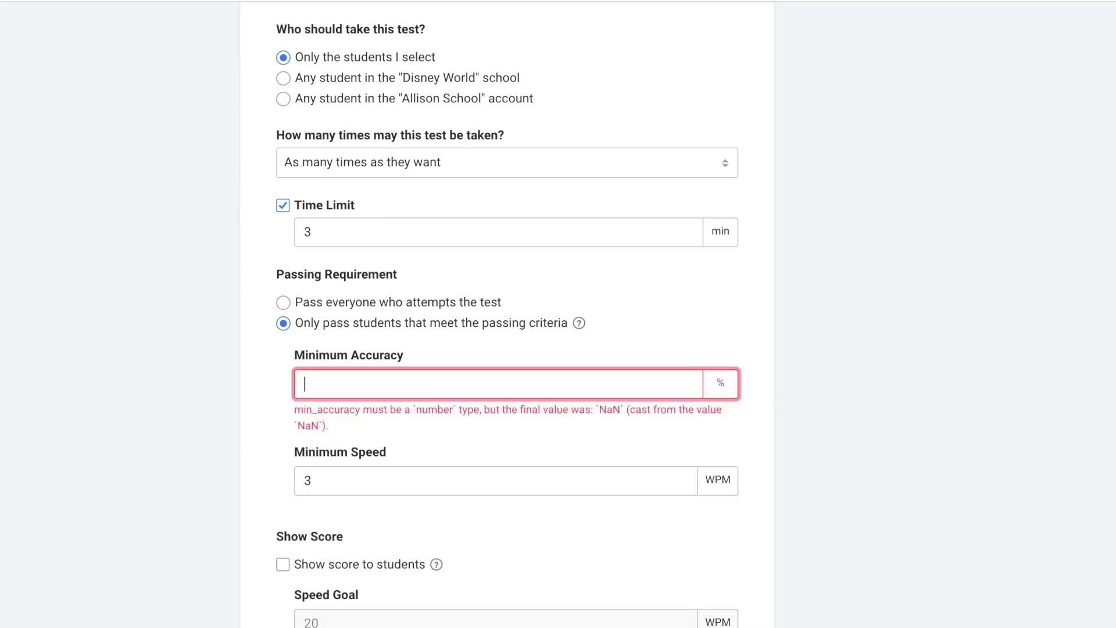
pyautogui.write('90')
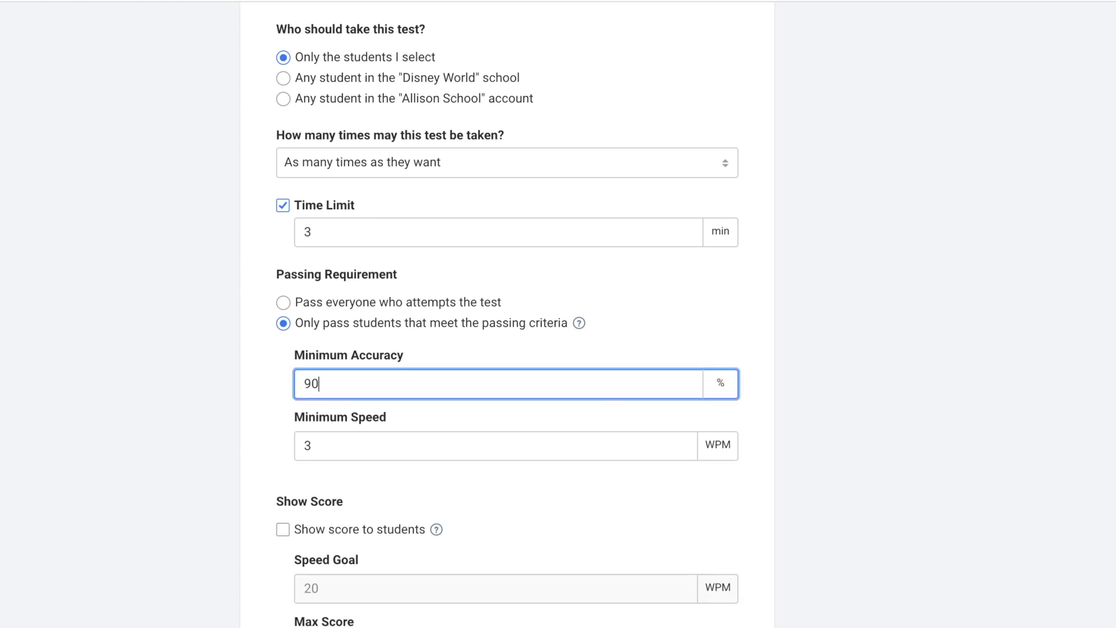
pyautogui.click(359, 440)
pyautogui.press('BackSpace')
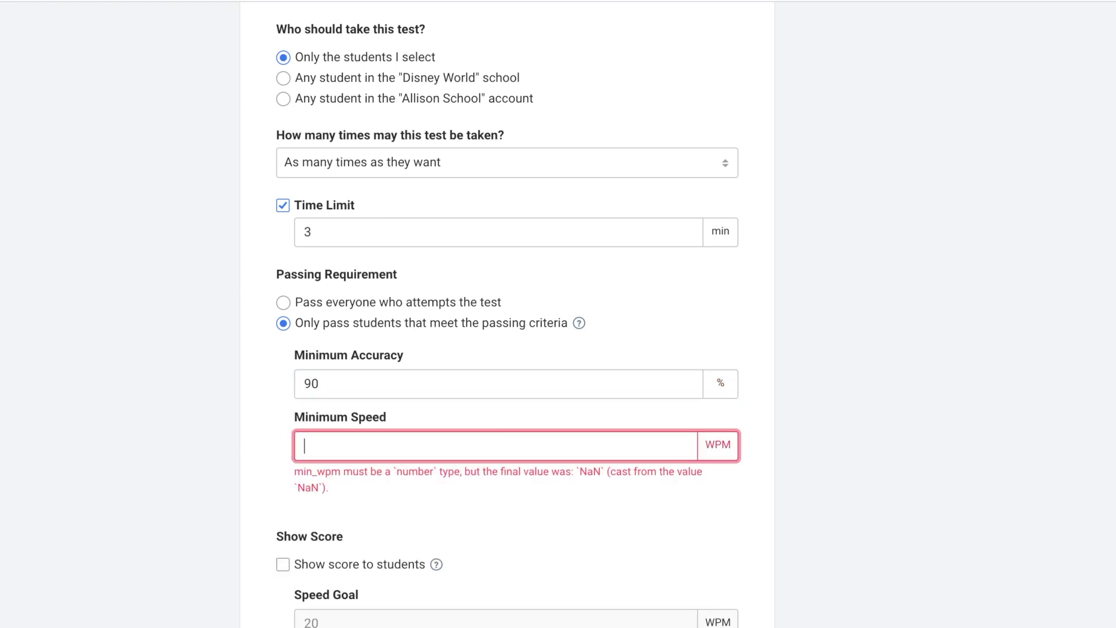
# - Set the minimum speed to 10 WPM and show scores to students
pyautogui.write('10')
pyautogui.click(199, 473)
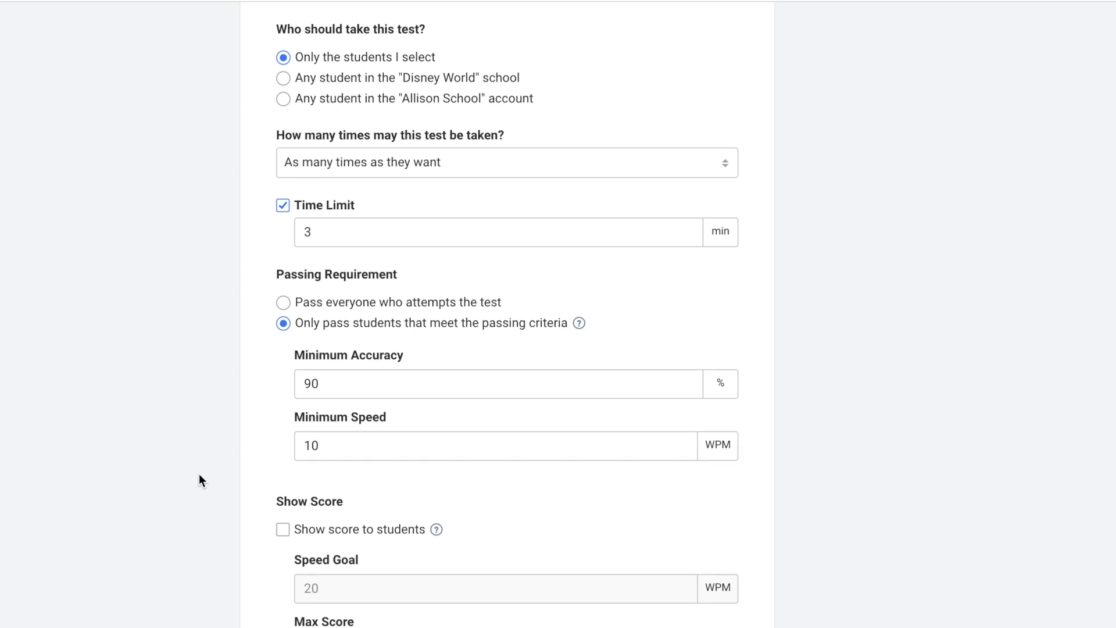
pyautogui.scroll(-3, 199, 473)
pyautogui.scroll(1, 199, 480)
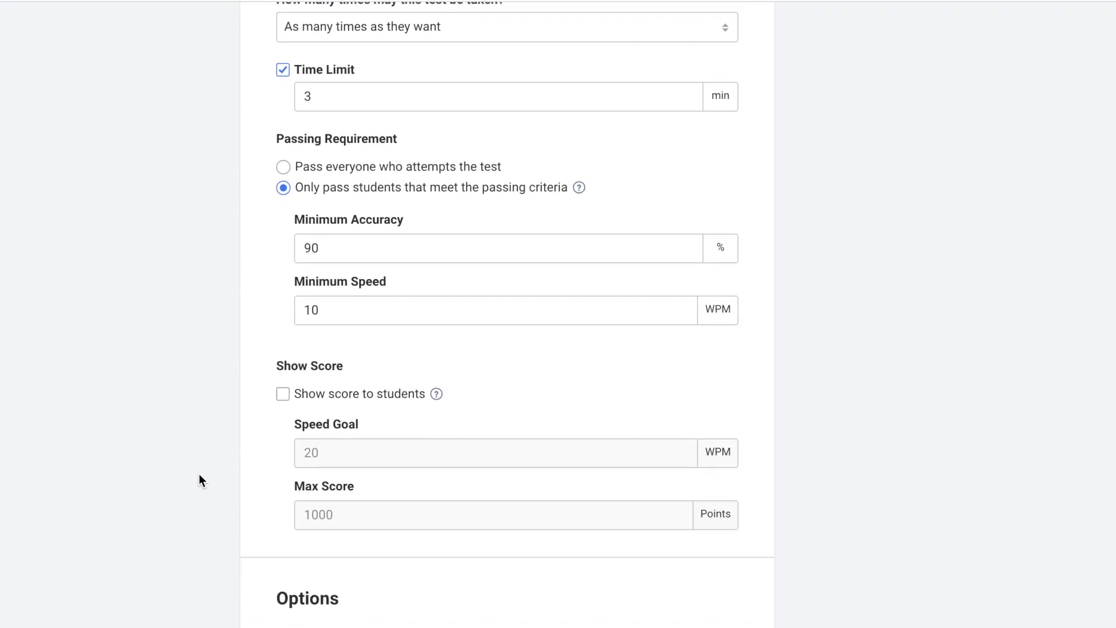
pyautogui.click(281, 395)
# - Set a 30 WPM speed goal, issue certificates, and create Pre Test 2021
pyautogui.click(344, 452)
pyautogui.press('BackSpace')
pyautogui.press('BackSpace')
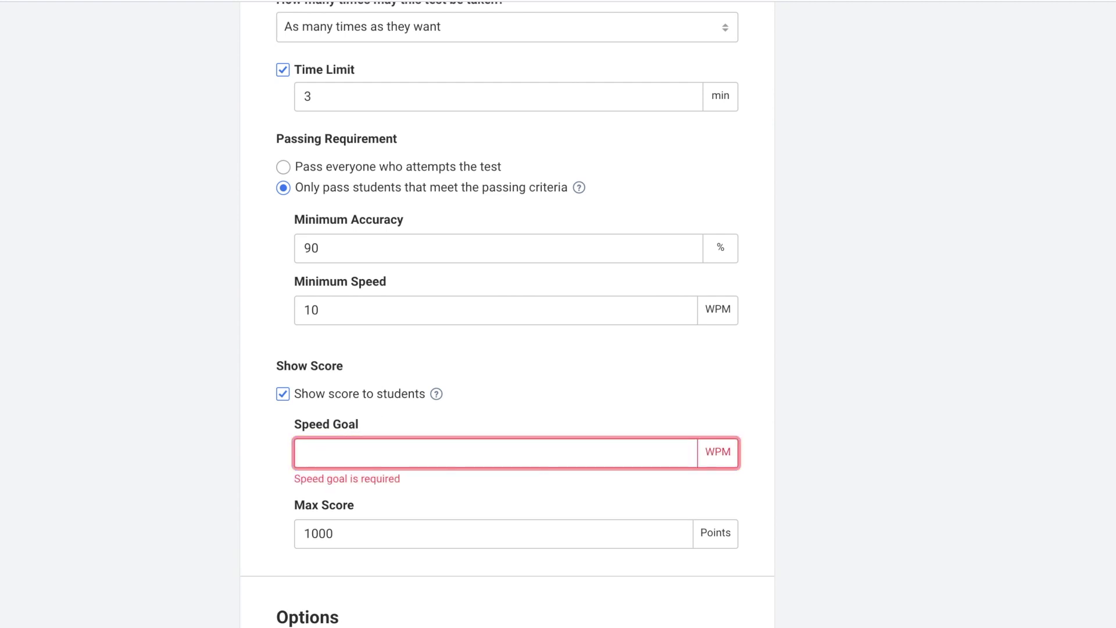
pyautogui.write('30')
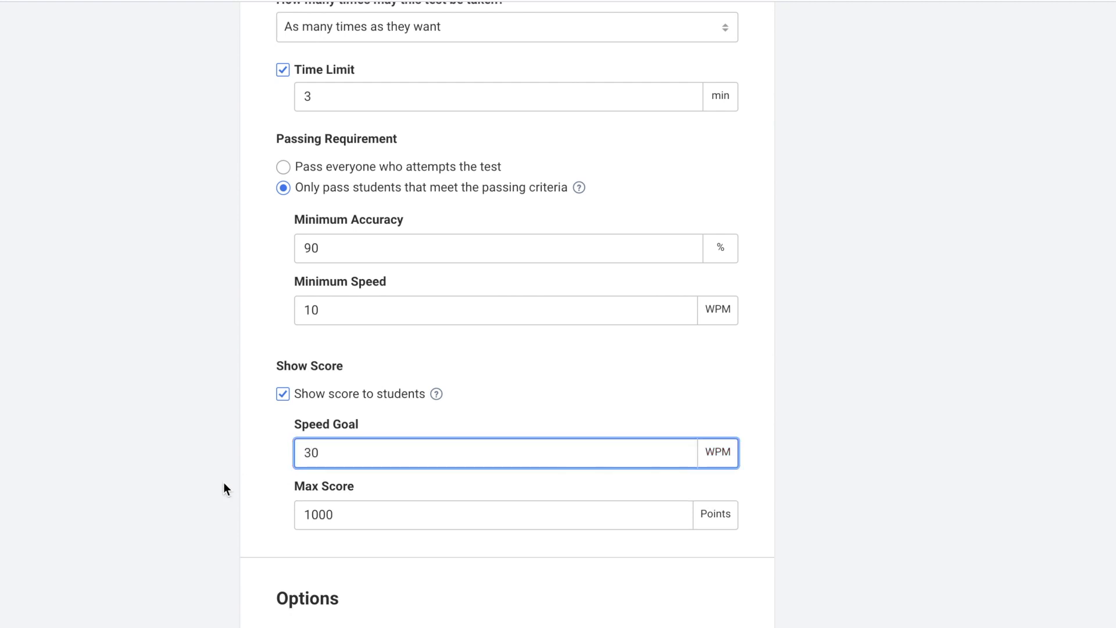
pyautogui.click(225, 482)
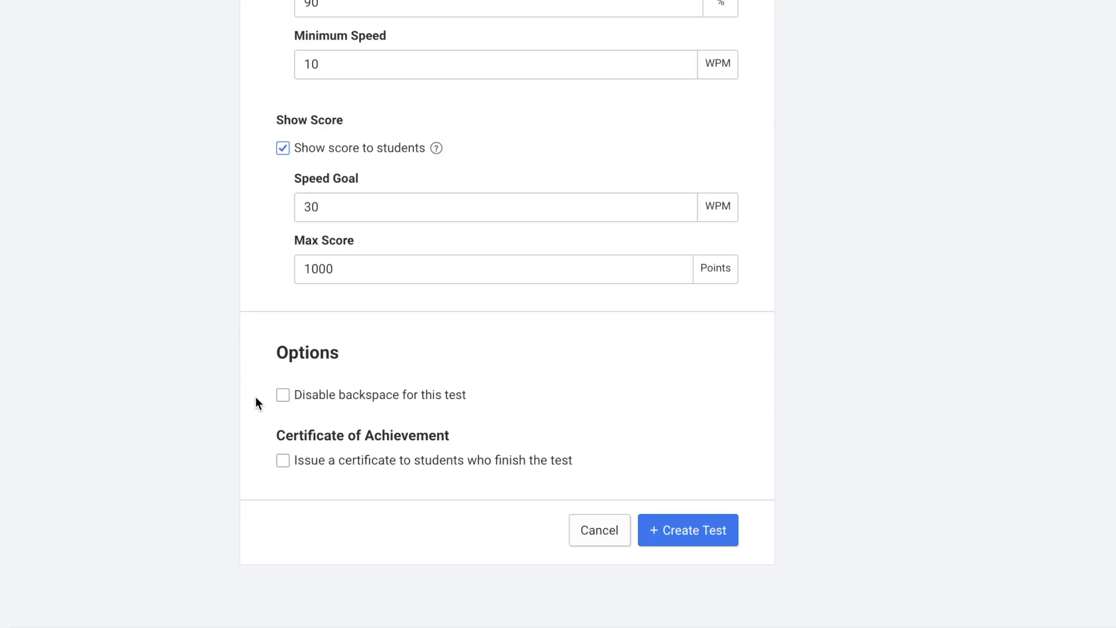
pyautogui.click(283, 459)
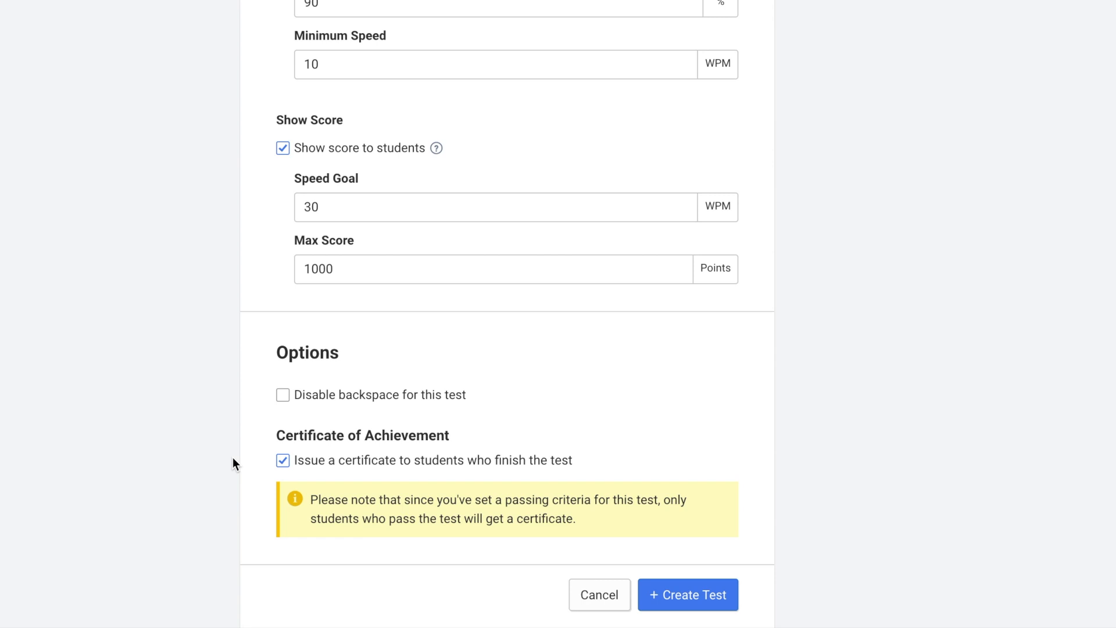
pyautogui.scroll(-1, 233, 457)
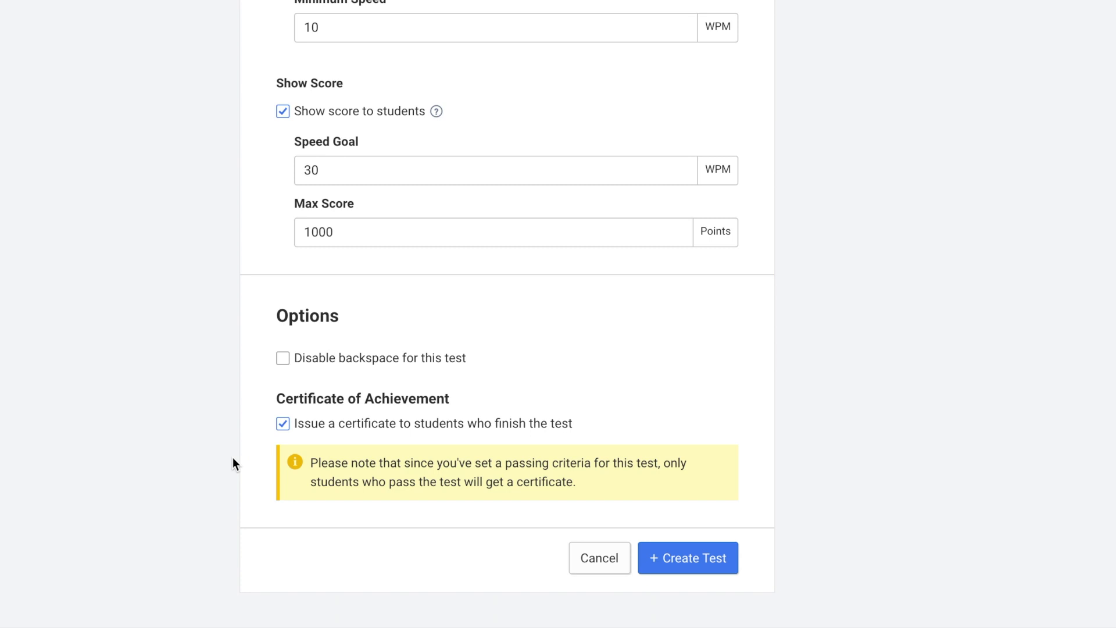
pyautogui.scroll(-1, 668, 357)
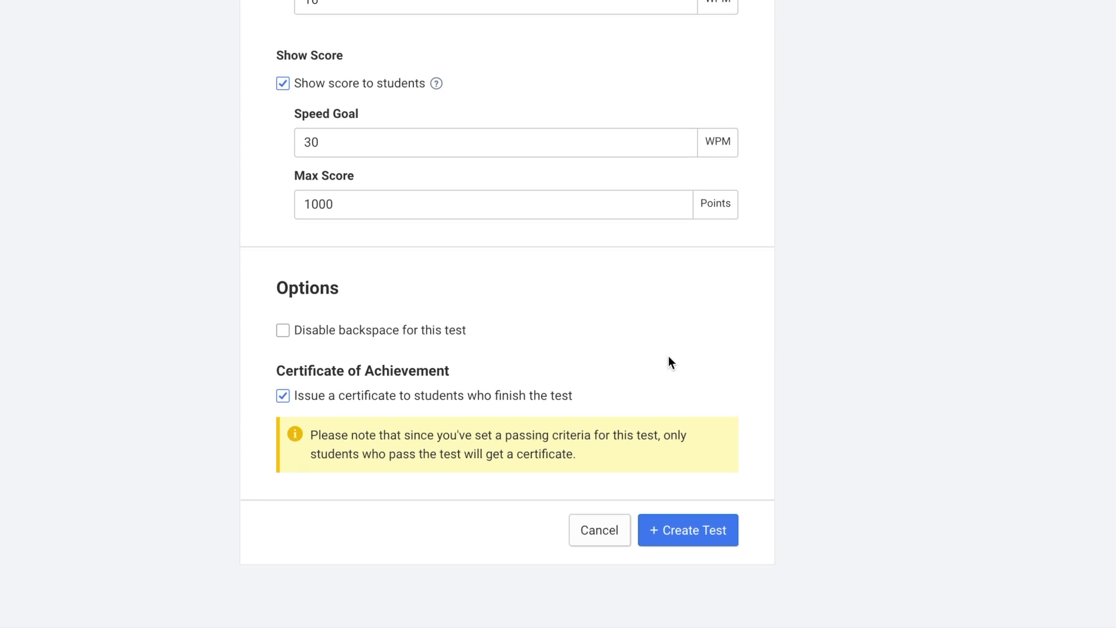
pyautogui.click(690, 531)
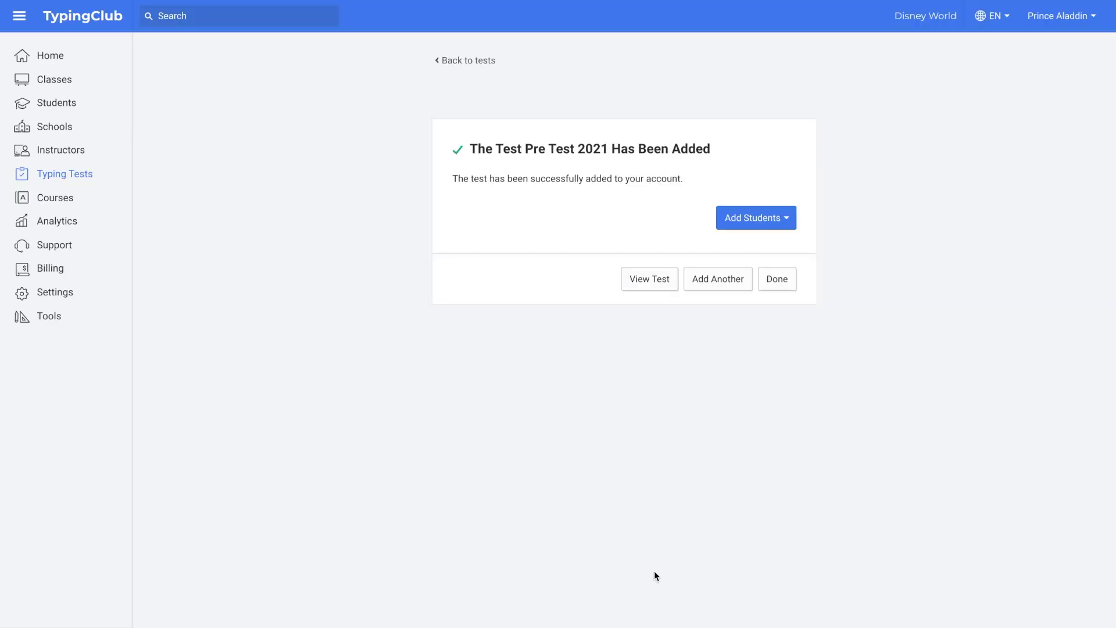
# - Assign the Animal Kingdom class's students to Pre Test 2021 and view its overview
pyautogui.click(769, 220)
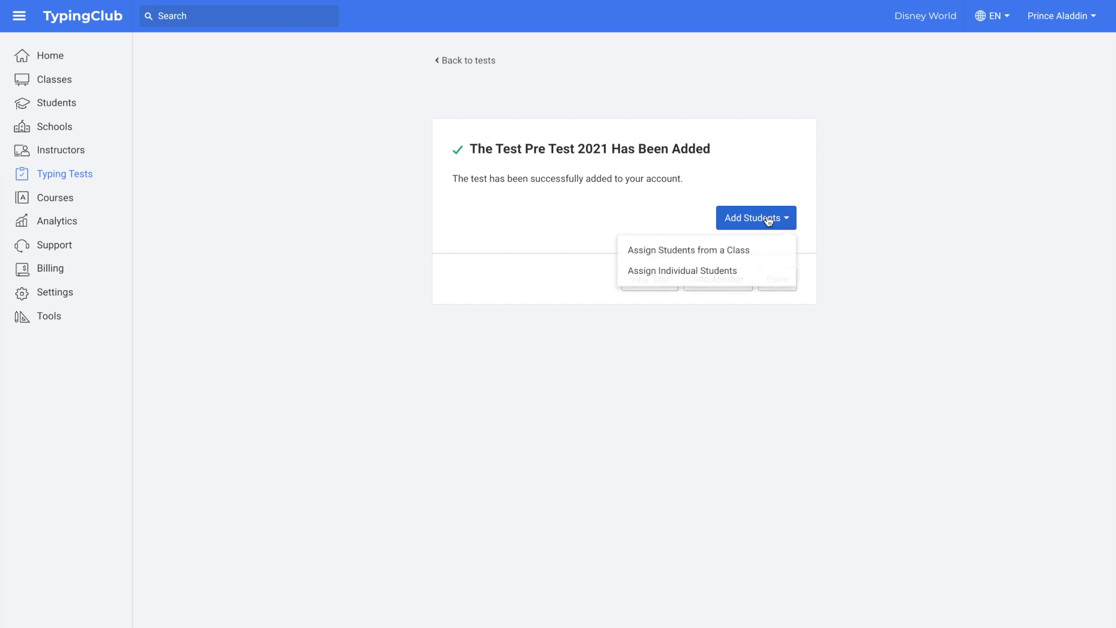
pyautogui.click(757, 254)
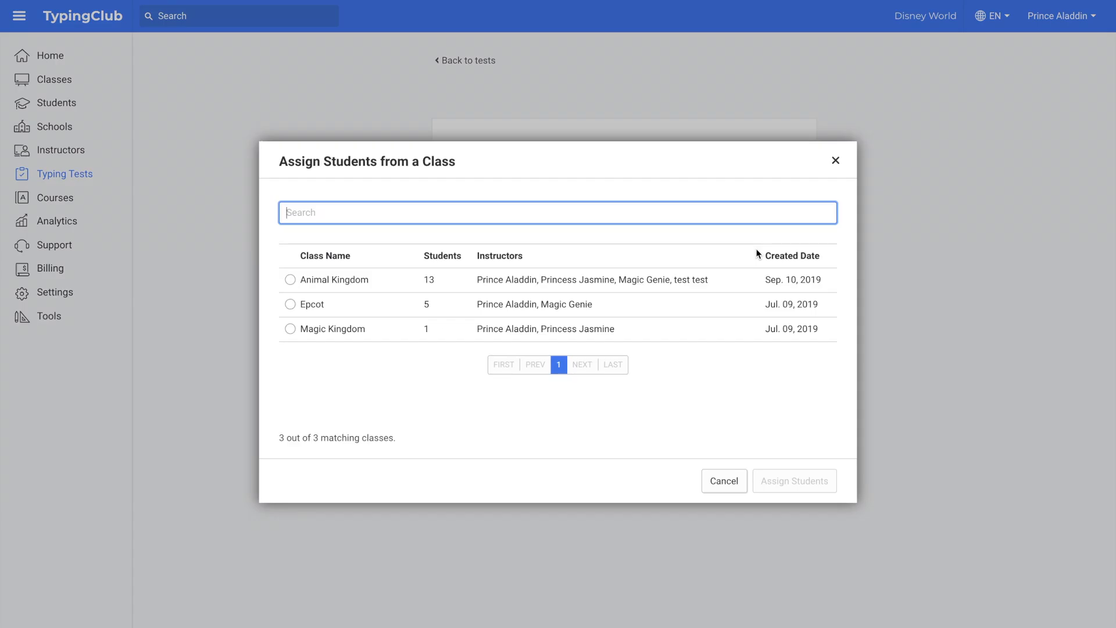
pyautogui.click(290, 280)
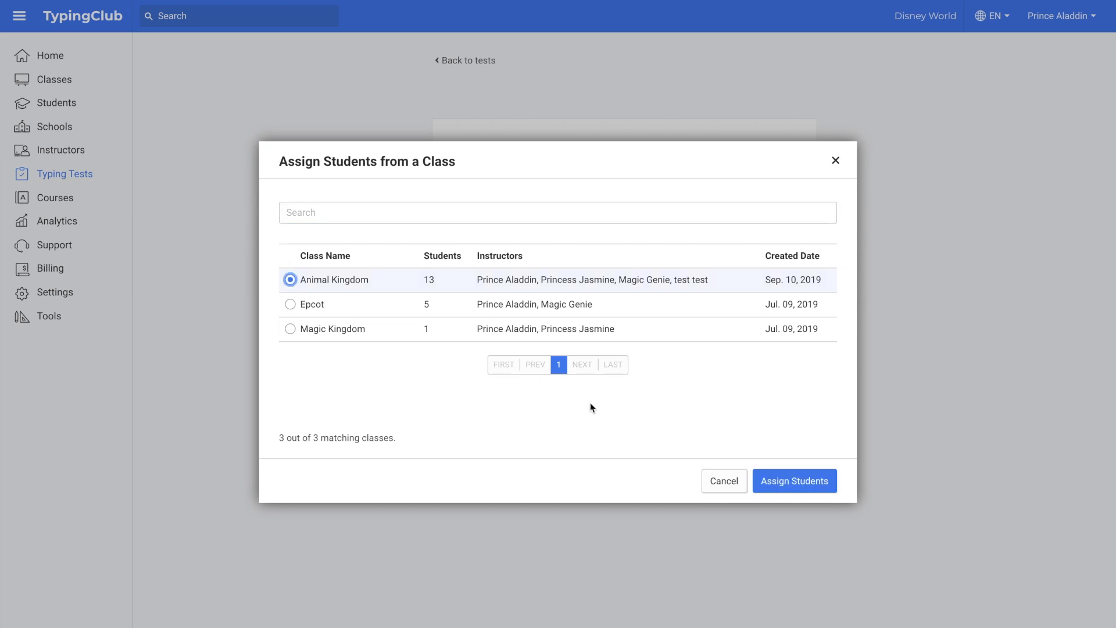
pyautogui.click(791, 483)
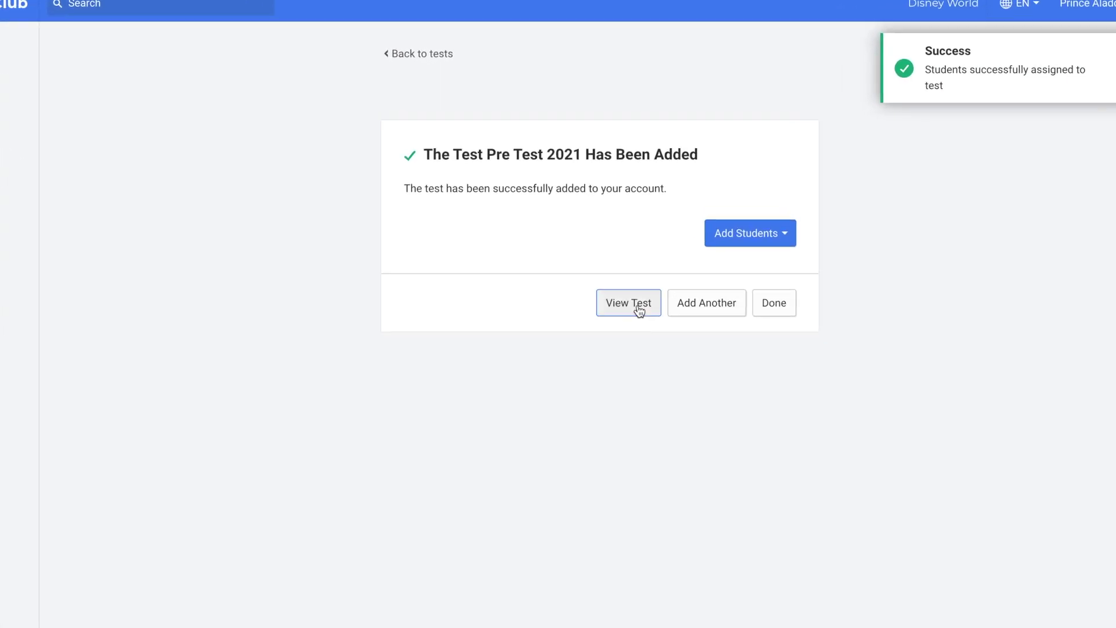
pyautogui.click(639, 311)
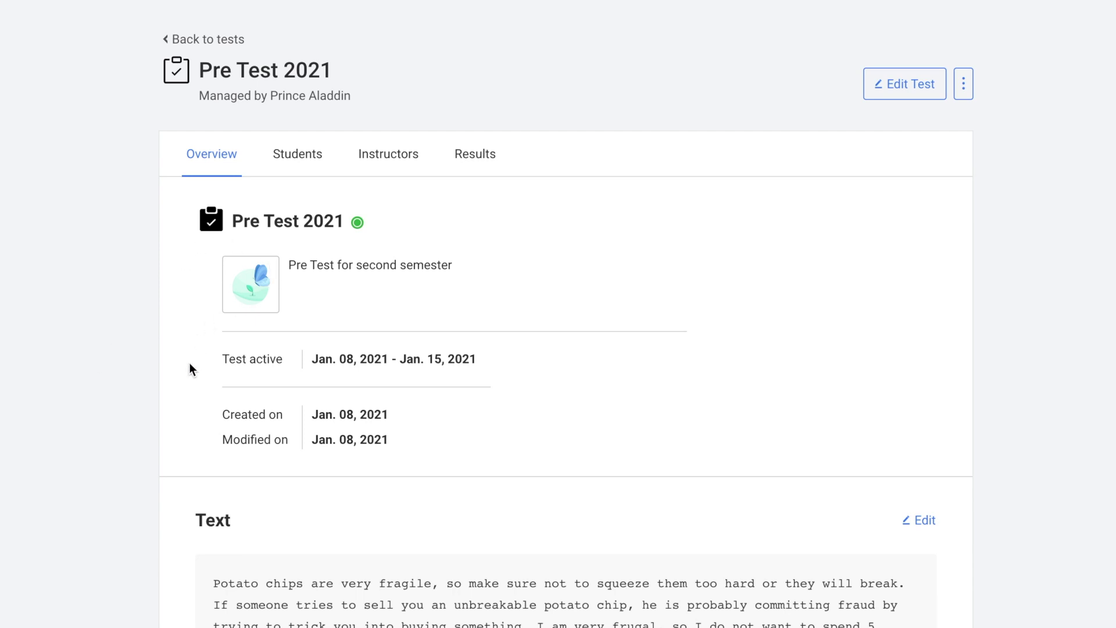
pyautogui.scroll(-3, 189, 364)
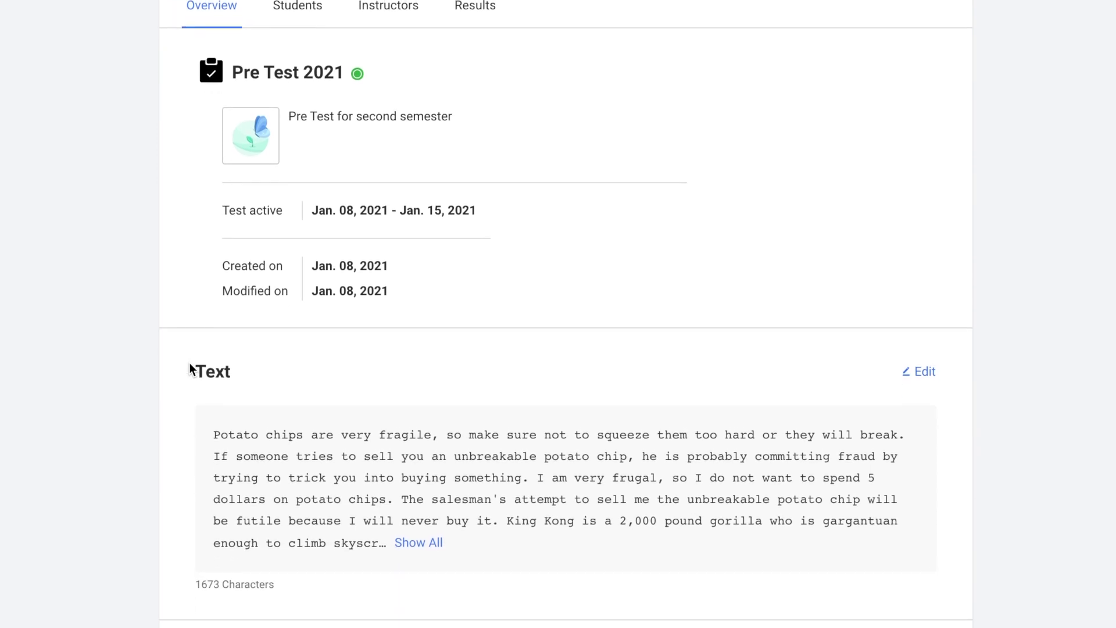
pyautogui.scroll(-2, 197, 291)
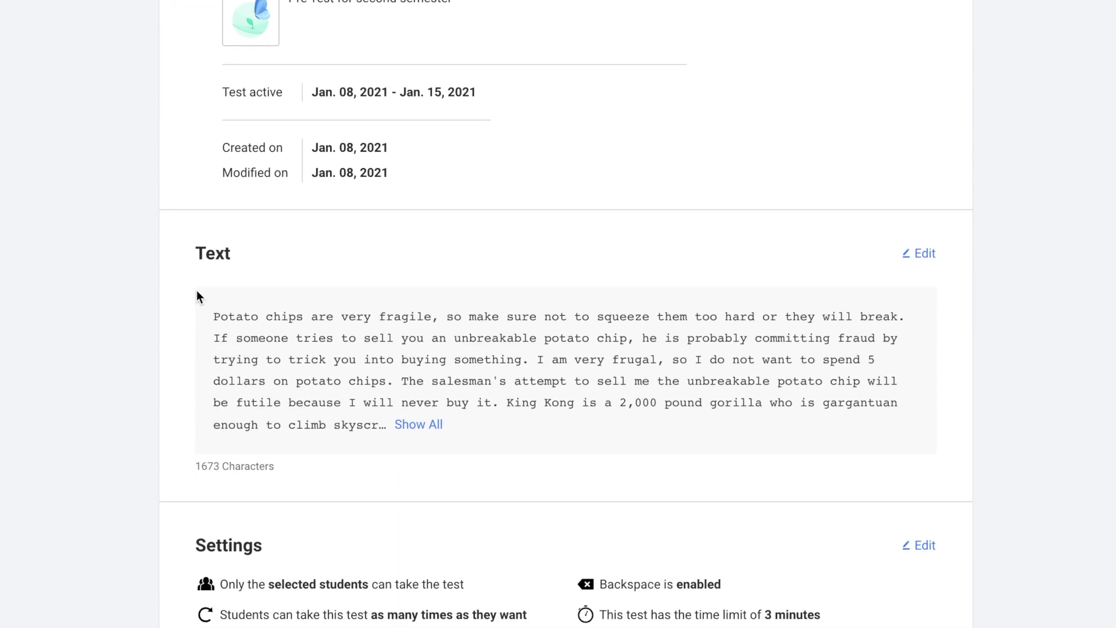
pyautogui.scroll(1, 197, 291)
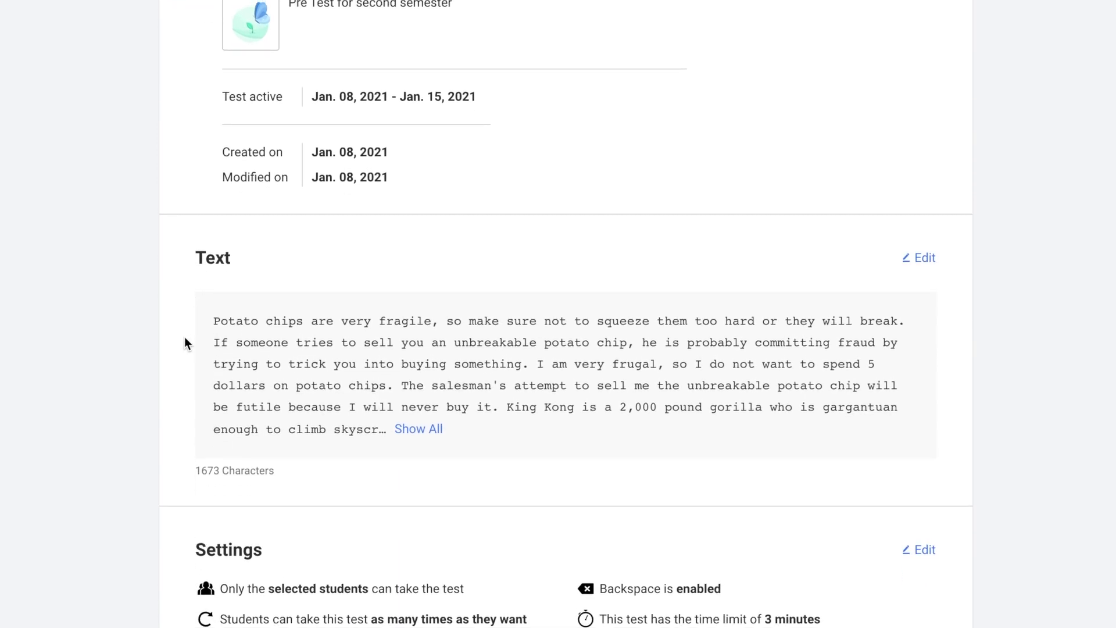
pyautogui.scroll(-1, 876, 259)
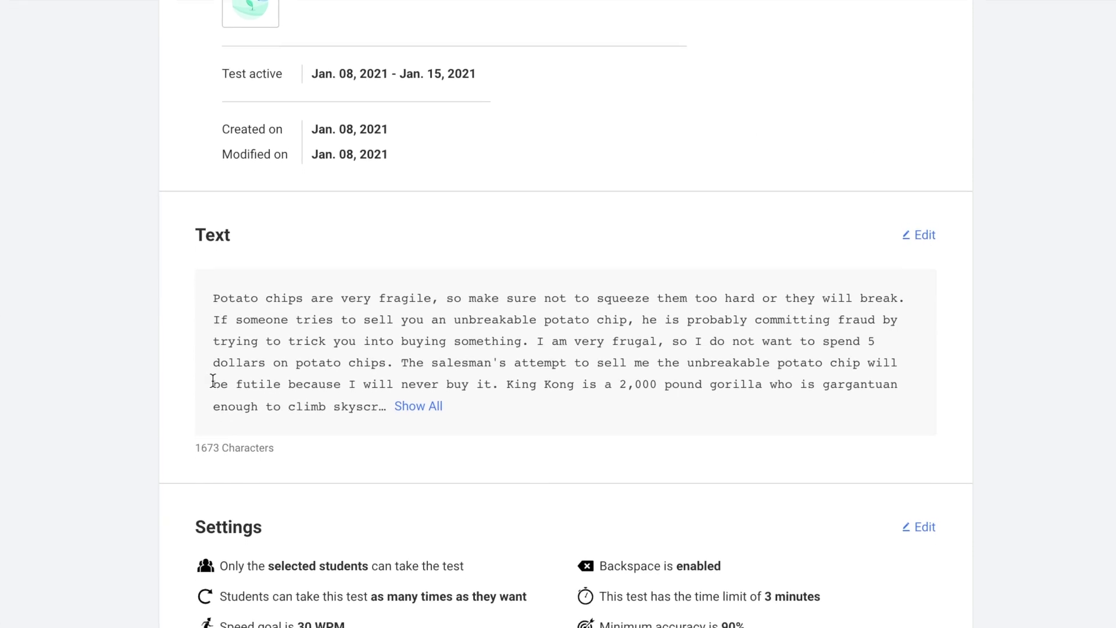
pyautogui.scroll(-2, 147, 363)
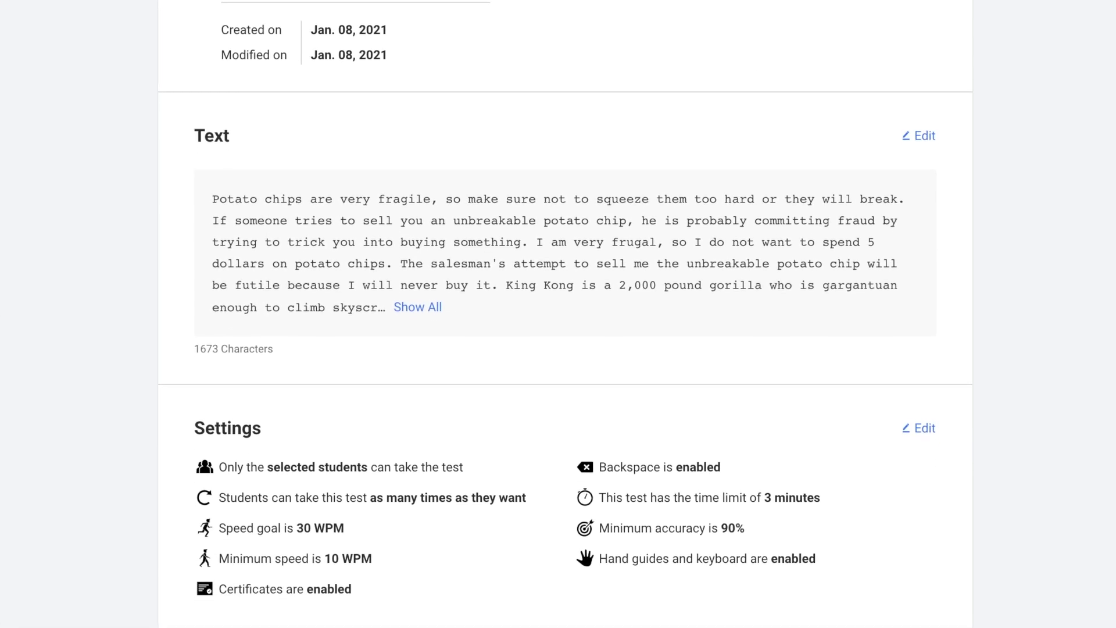
pyautogui.scroll(5, 722, 281)
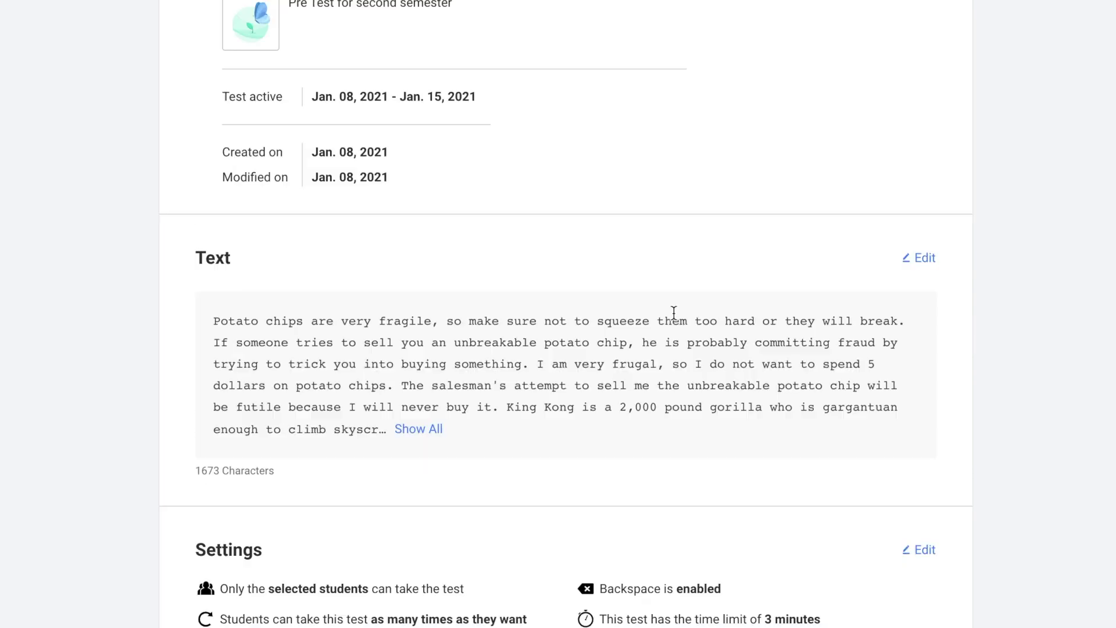
pyautogui.scroll(3, 673, 312)
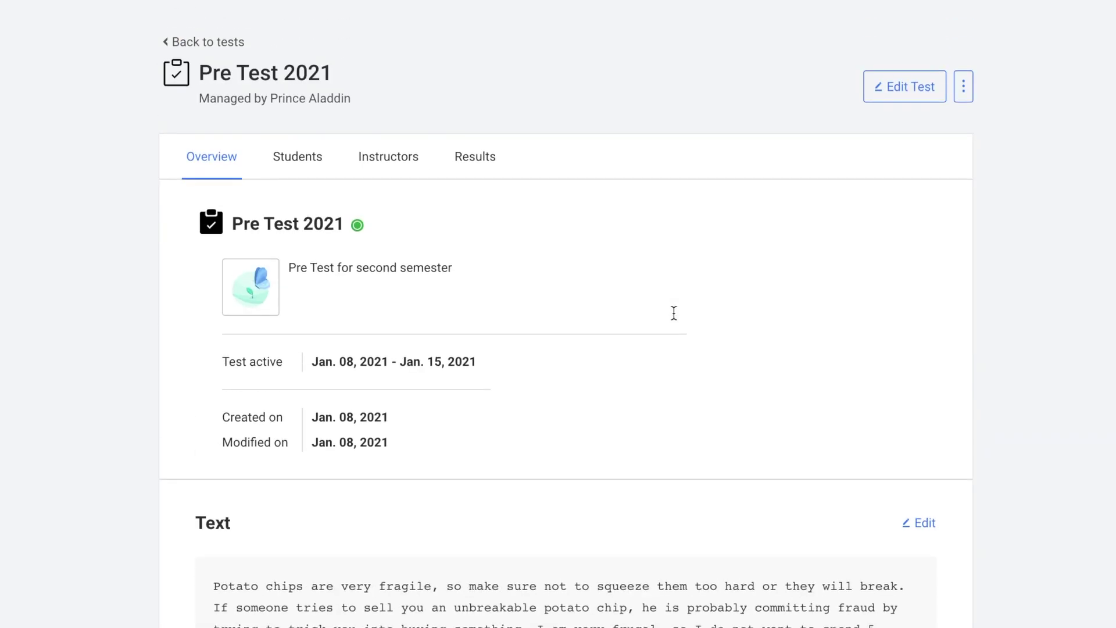
pyautogui.click(312, 164)
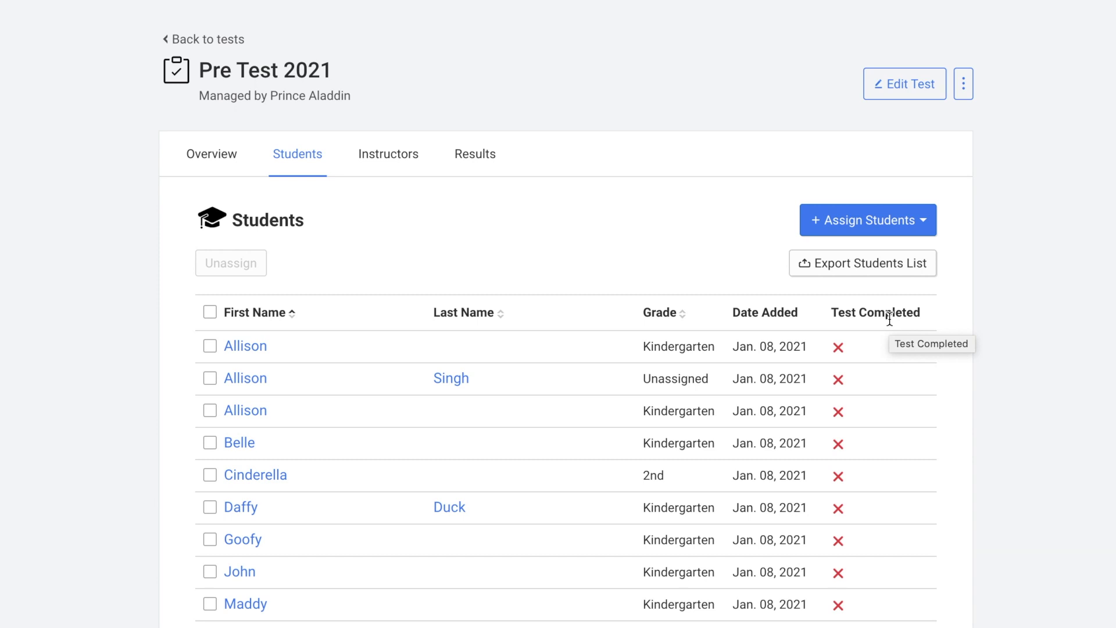
# - View the test's Instructors and Results tabs, then open the Snow White test
pyautogui.click(386, 155)
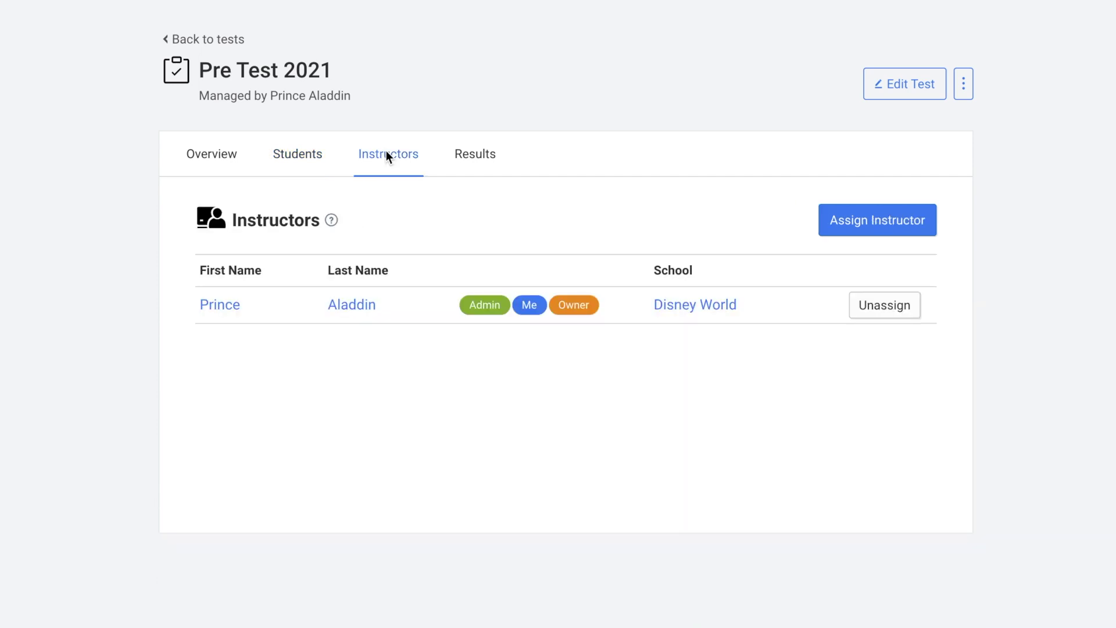
pyautogui.click(480, 145)
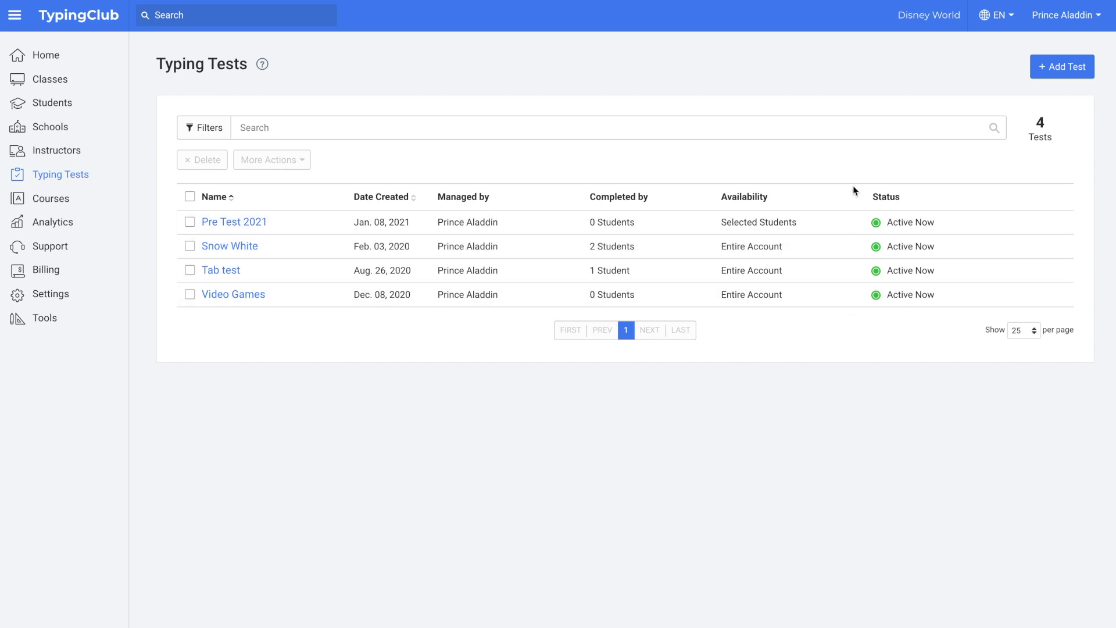
pyautogui.click(242, 246)
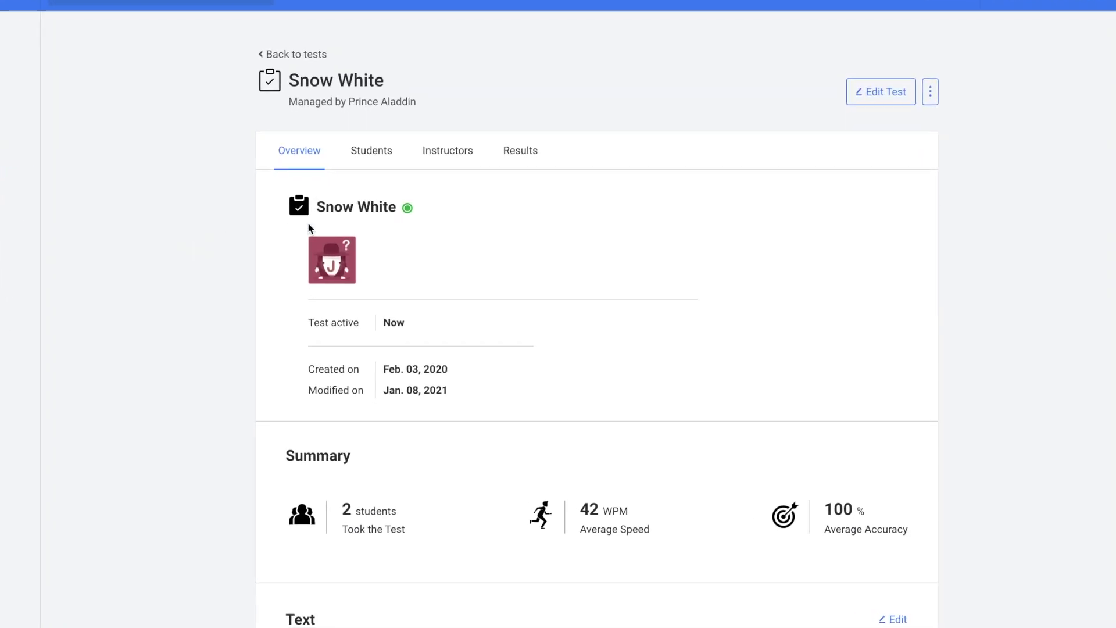
# - Review the Snow White test's results, averages and Export Attempts options
pyautogui.click(505, 151)
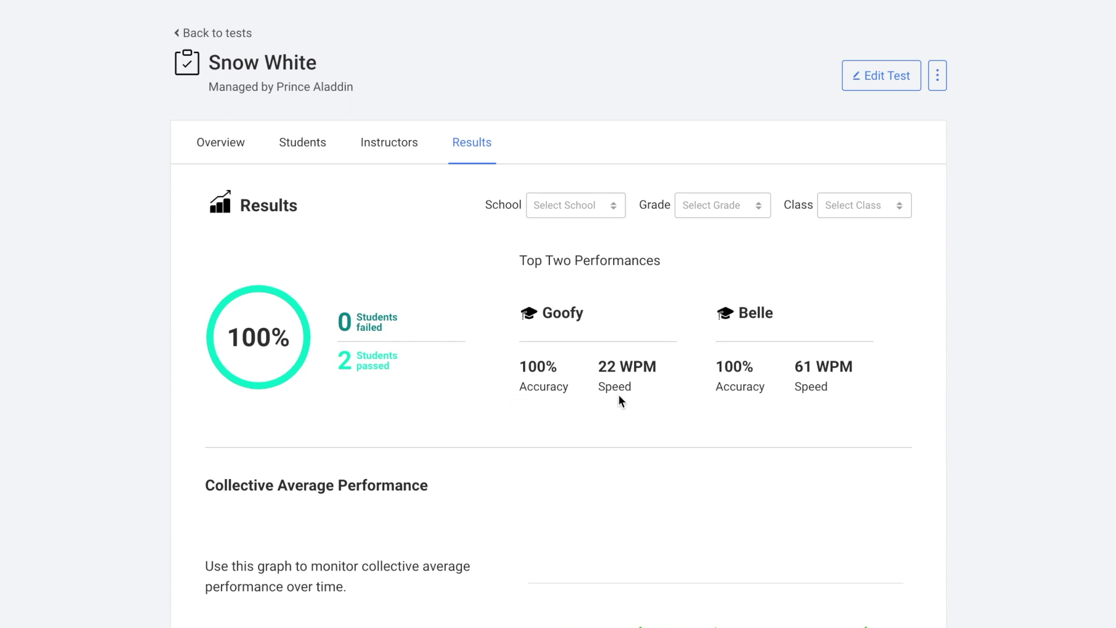
pyautogui.scroll(-5, 618, 396)
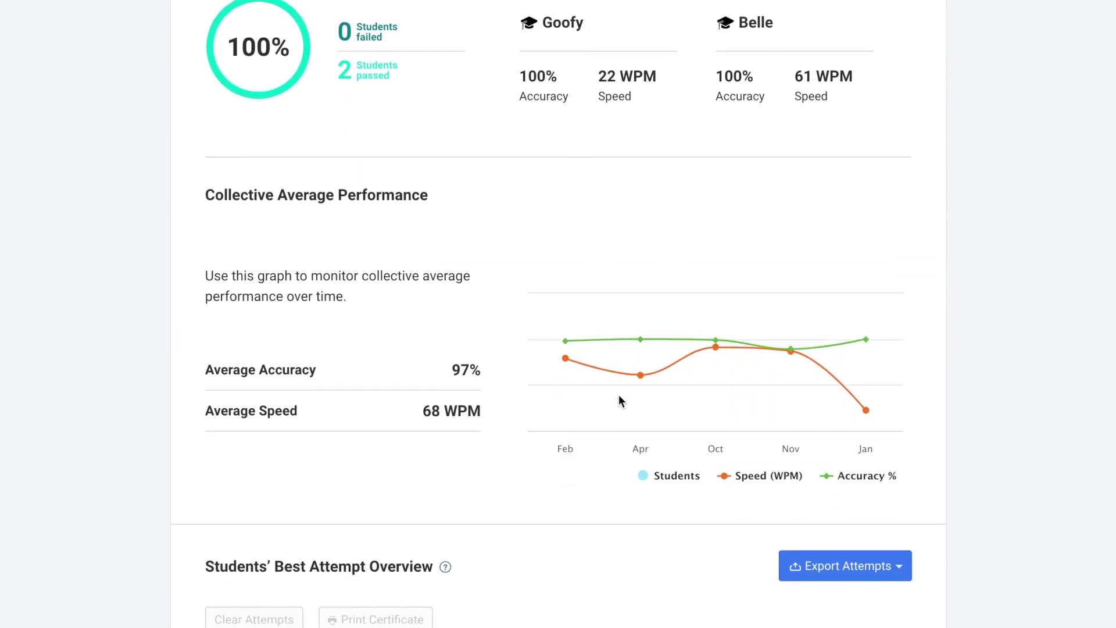
pyautogui.scroll(-2, 618, 400)
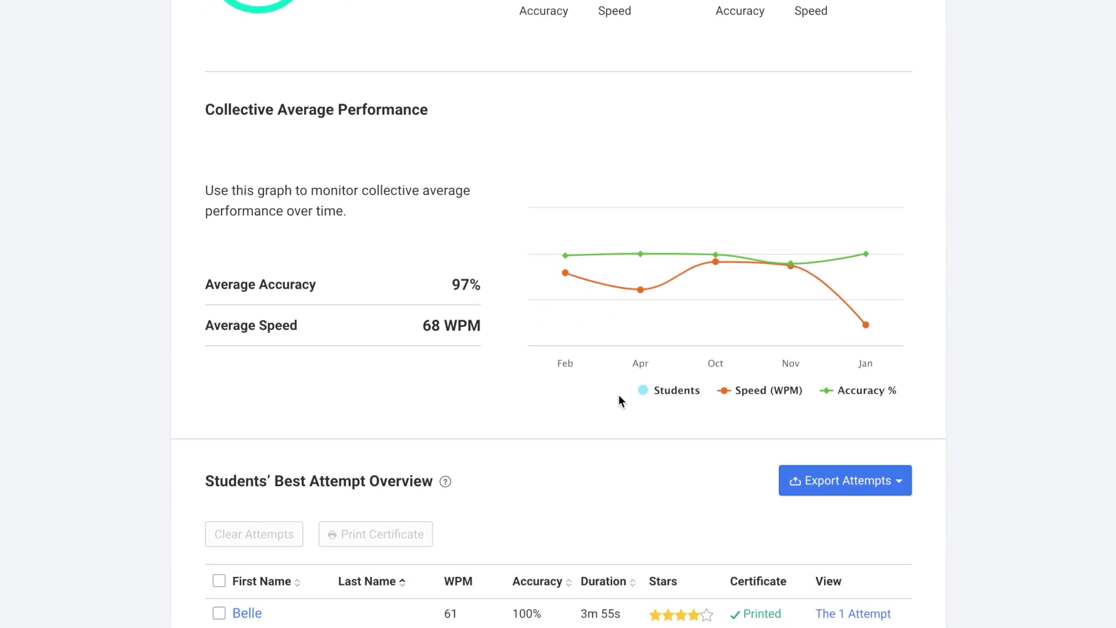
pyautogui.scroll(-1, 618, 395)
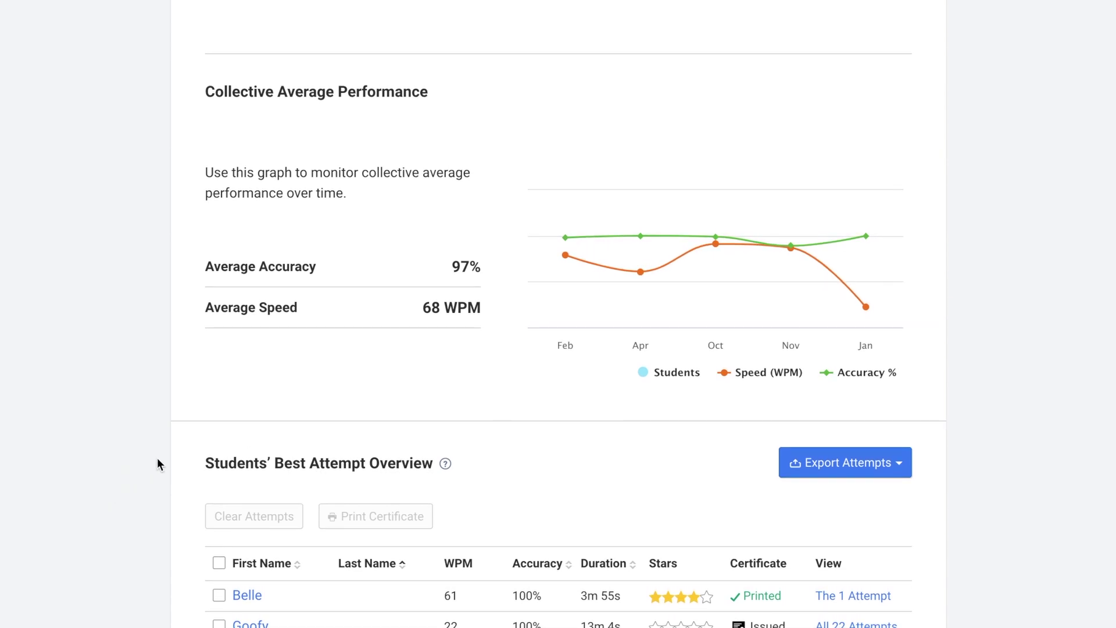
pyautogui.click(867, 462)
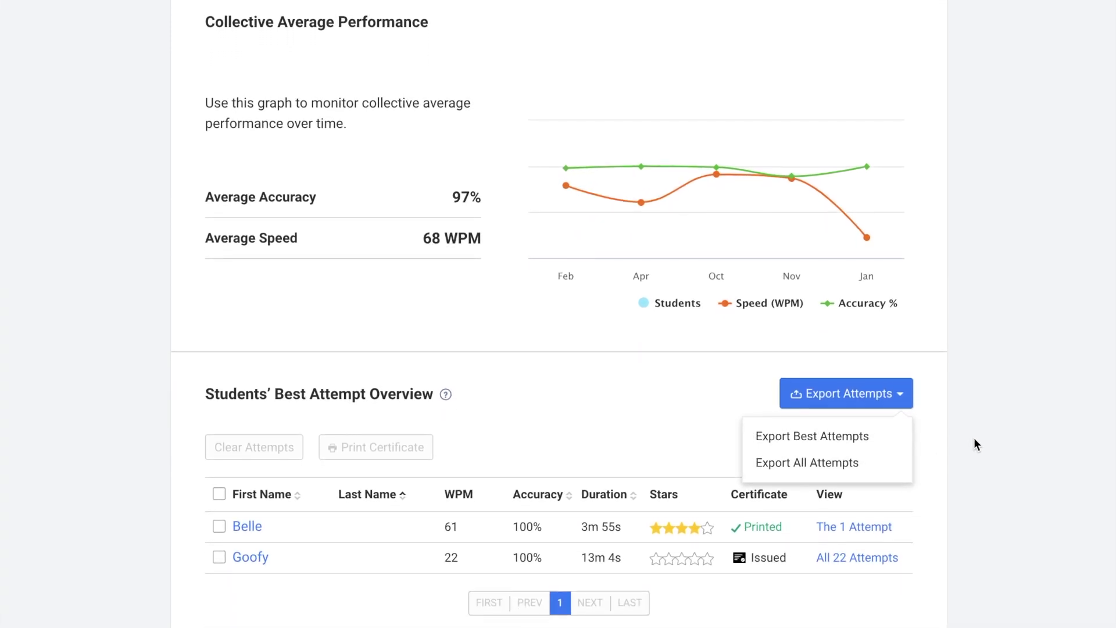
pyautogui.click(974, 437)
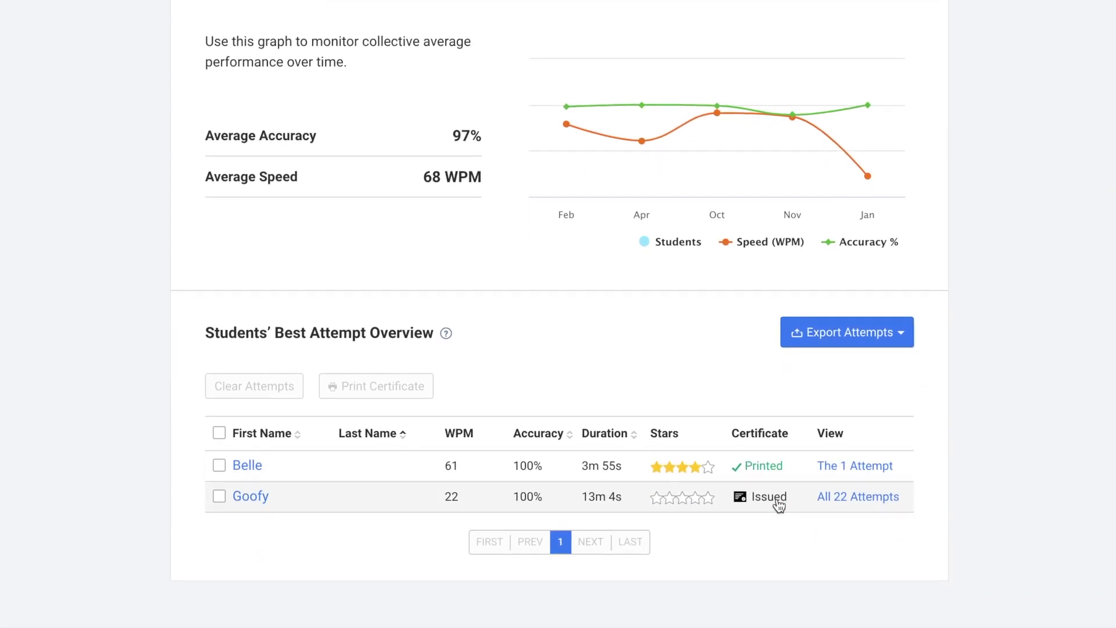
pyautogui.click(1066, 11)
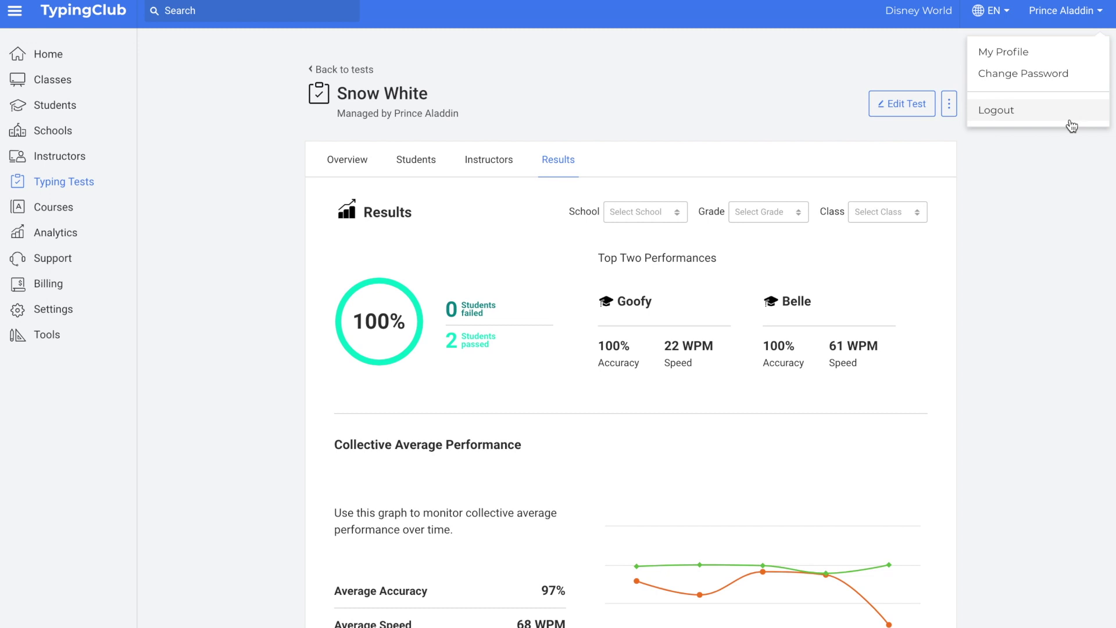
# - Log out, sign in with the student username, and start typing Pre Test 2021
pyautogui.click(1070, 120)
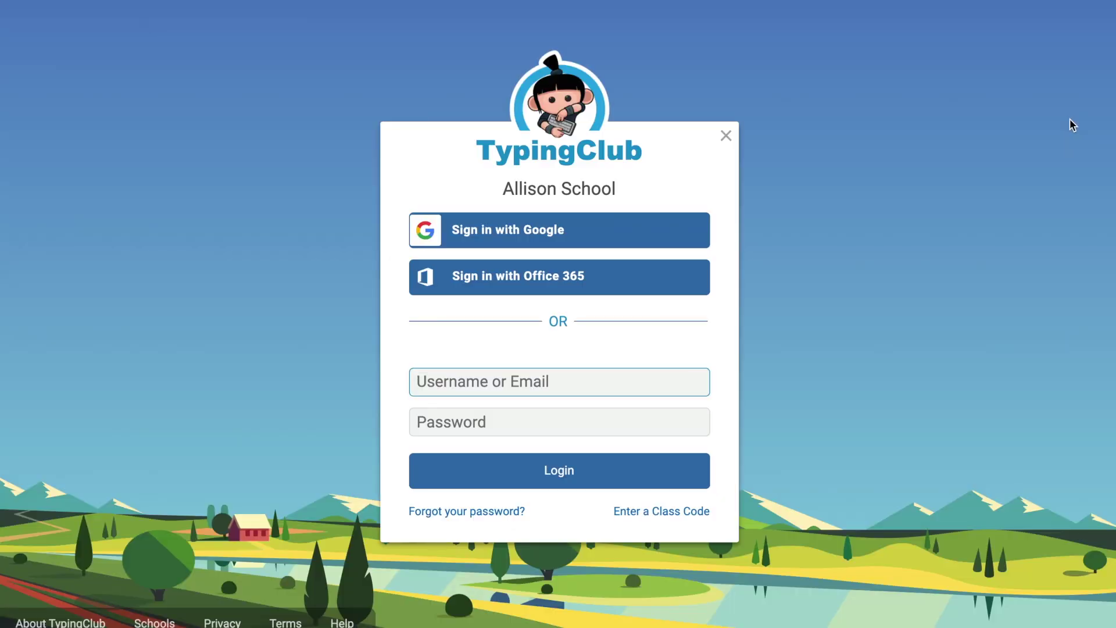
pyautogui.write('goofy')
pyautogui.press('Return')
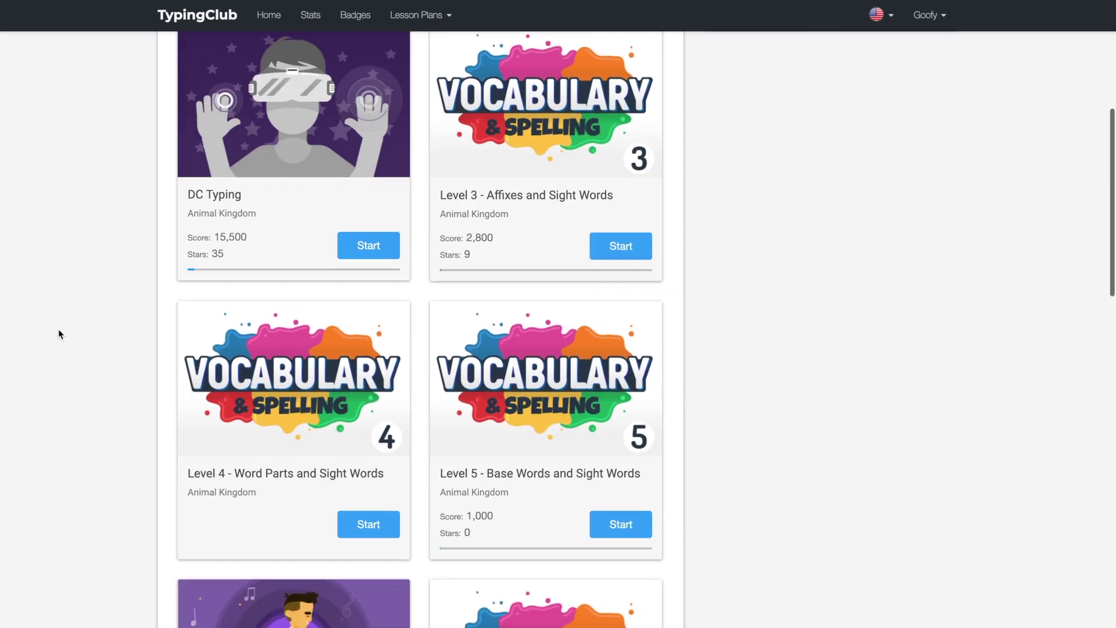
pyautogui.scroll(-10, 58, 330)
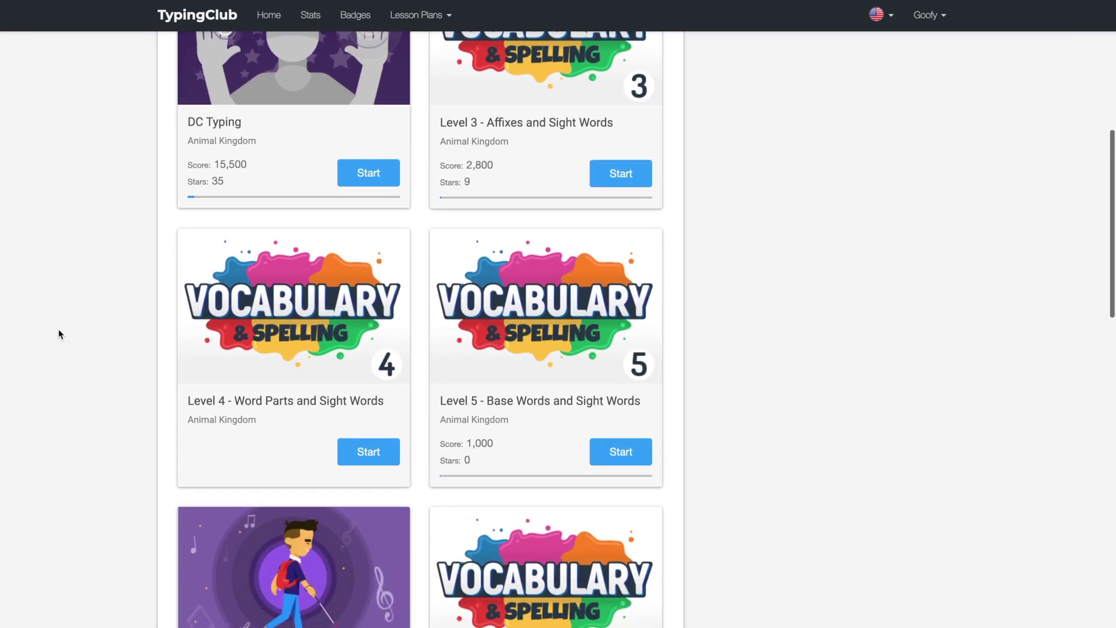
pyautogui.scroll(-10, 58, 330)
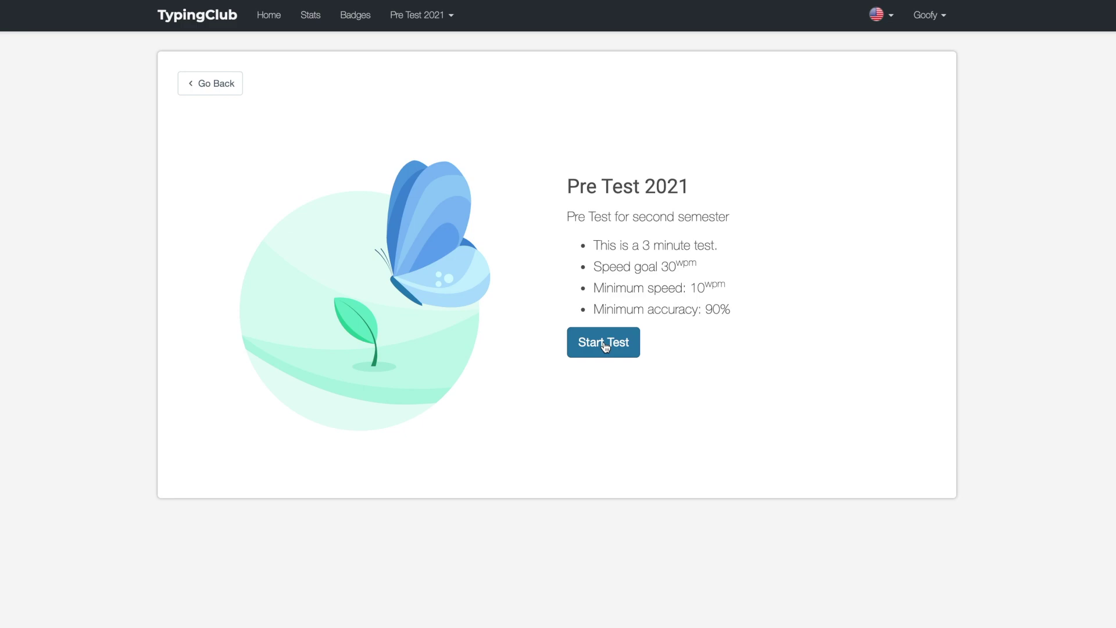
pyautogui.click(603, 343)
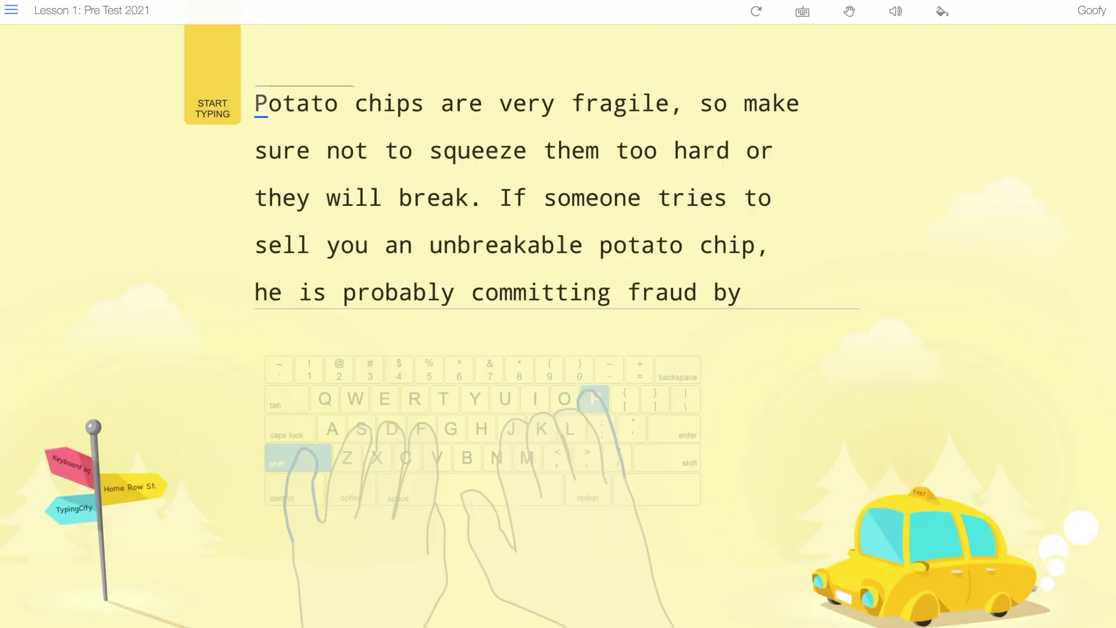
pyautogui.write('Potato chips a')
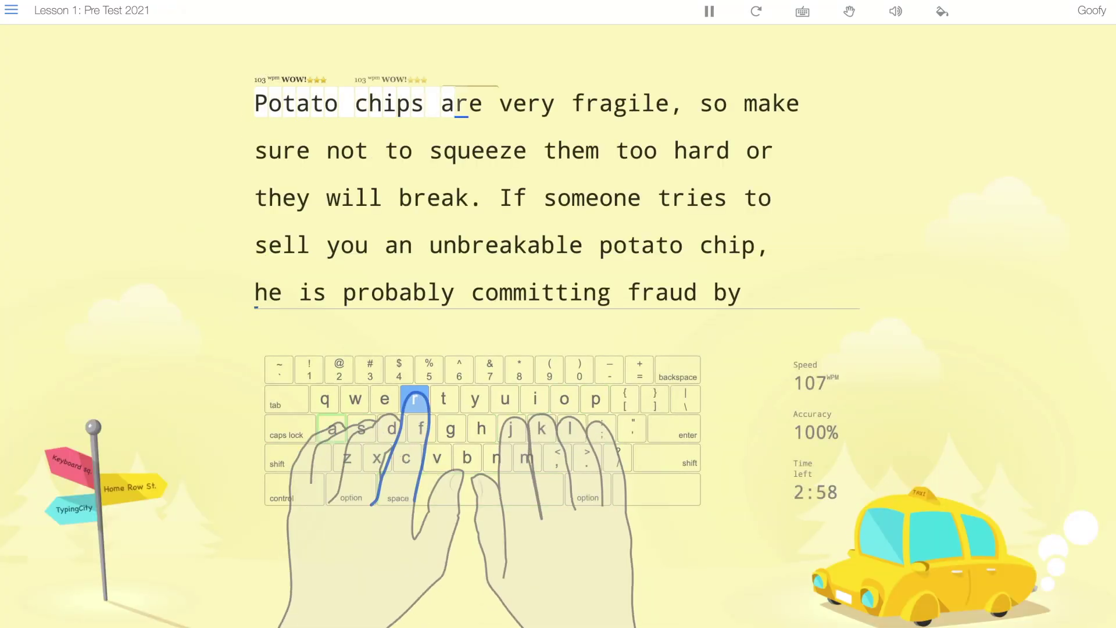